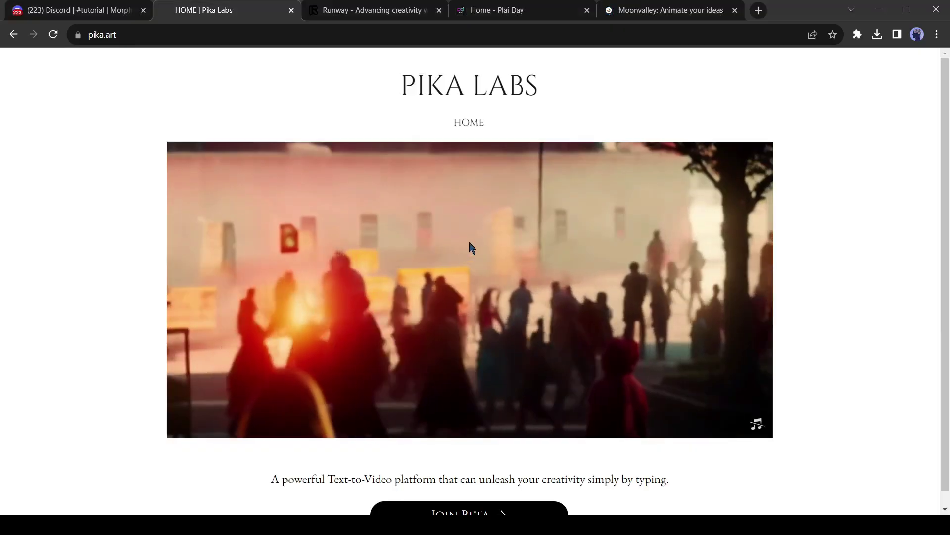
{"action": "key", "text": "ctrl+Tab"}
{"action": "scroll", "coordinate": [487, 343], "scroll_direction": "down", "scroll_amount": 3}
{"action": "scroll", "coordinate": [487, 342], "scroll_direction": "up", "scroll_amount": 3}
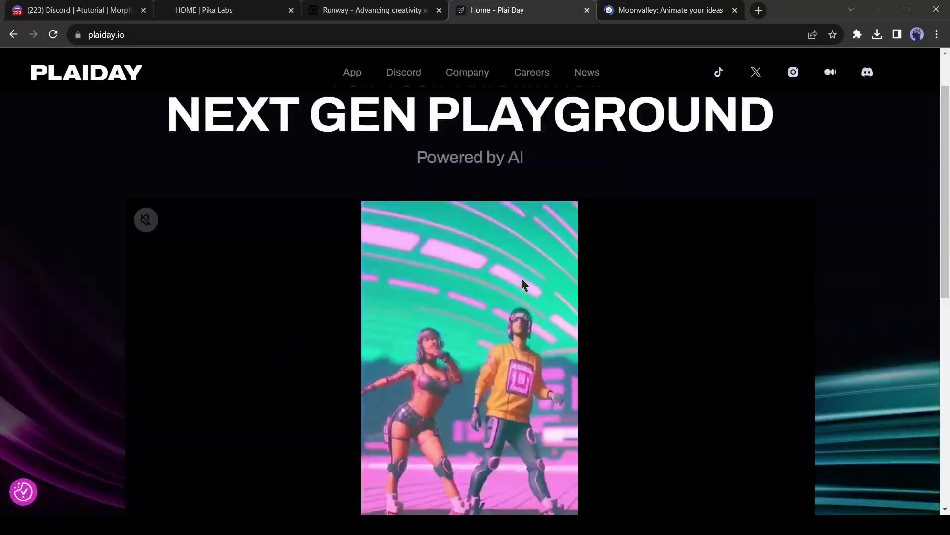
{"action": "scroll", "coordinate": [522, 279], "scroll_direction": "down", "scroll_amount": 1}
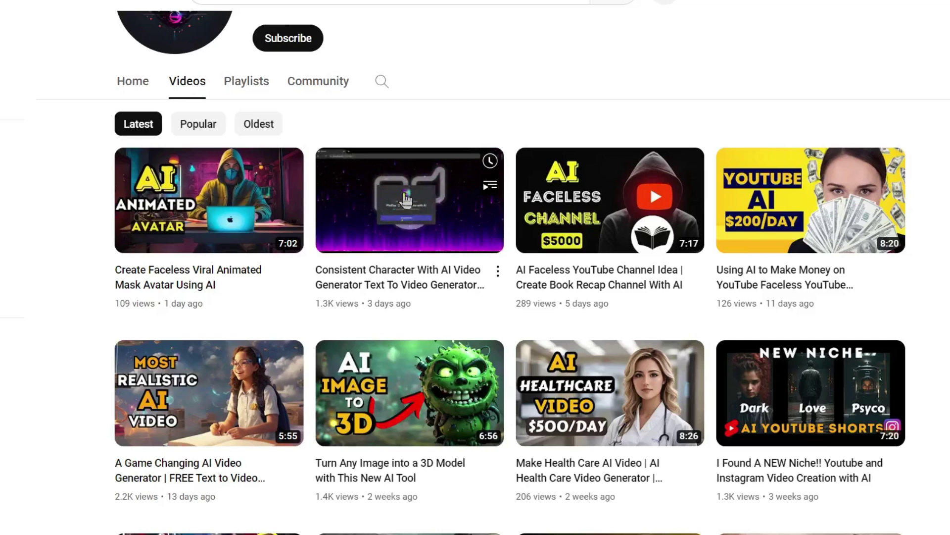
{"action": "mouse_move", "coordinate": [234, 409]}
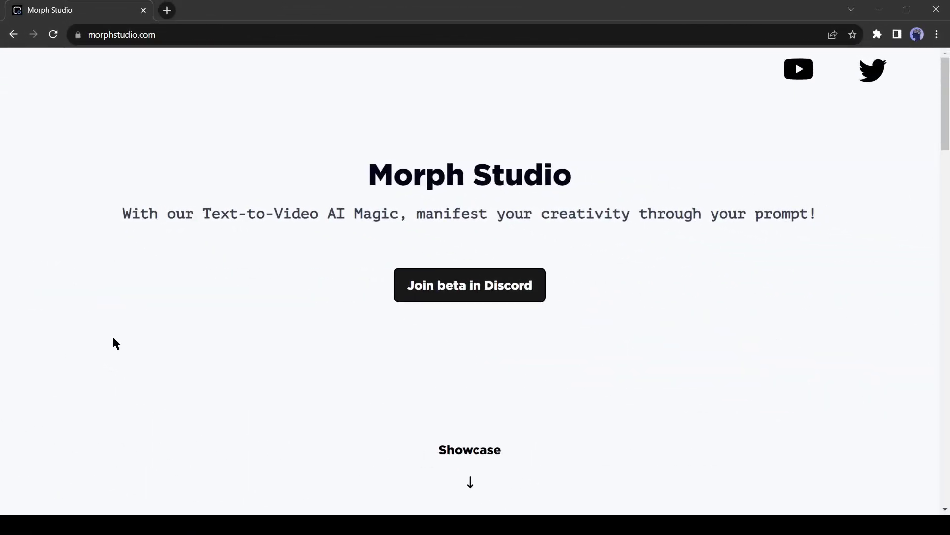
Step: Look through the showcase gallery of generated videos on the Morph Studio home page
{"action": "scroll", "coordinate": [113, 342], "scroll_direction": "down", "scroll_amount": 8}
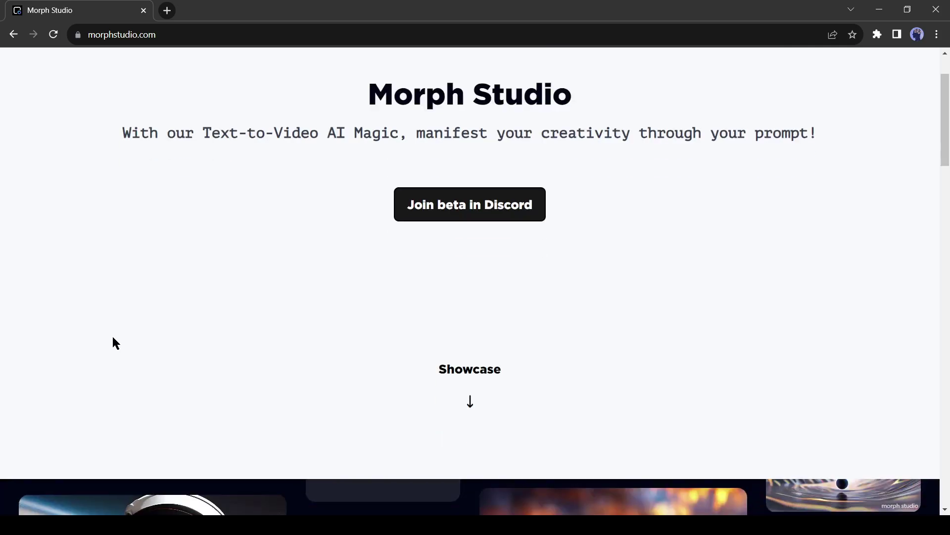
{"action": "scroll", "coordinate": [444, 351], "scroll_direction": "down", "scroll_amount": 8}
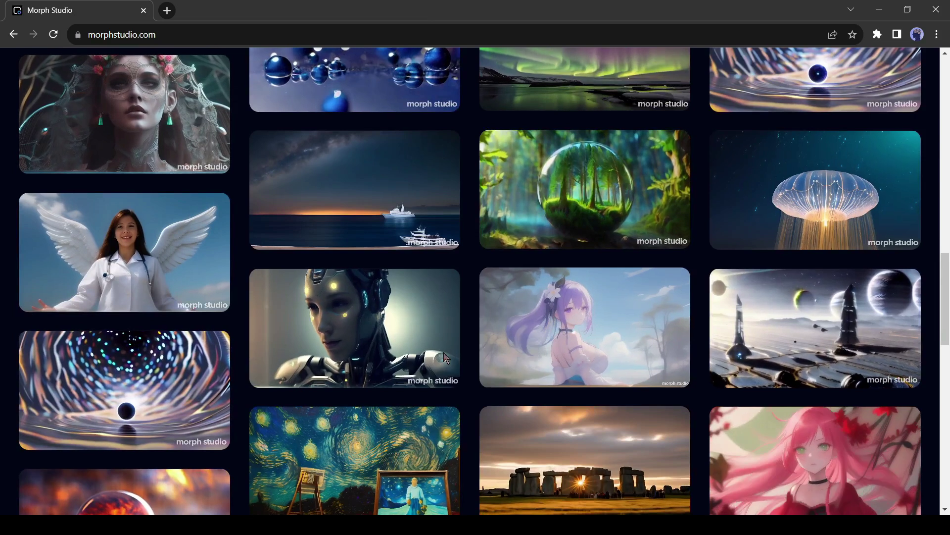
{"action": "scroll", "coordinate": [444, 355], "scroll_direction": "down", "scroll_amount": 1}
{"action": "scroll", "coordinate": [444, 351], "scroll_direction": "down", "scroll_amount": 5}
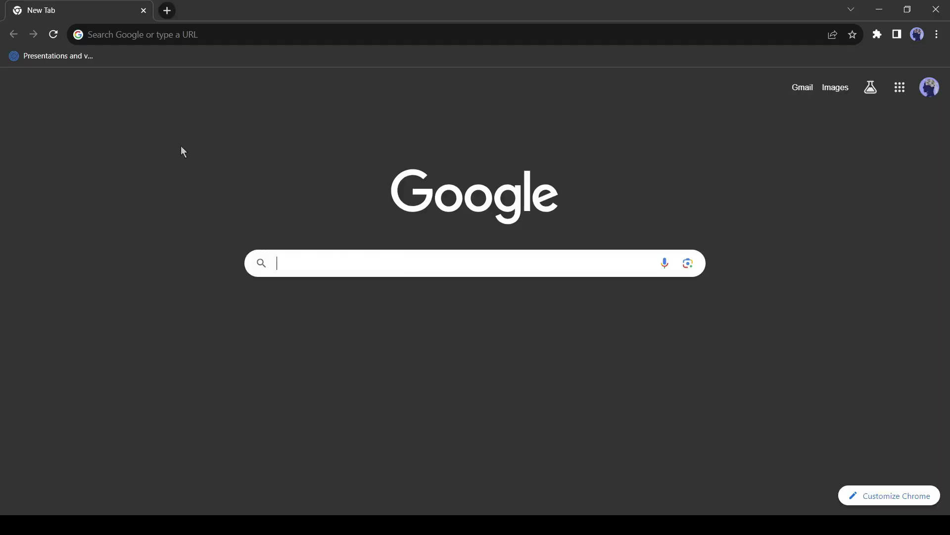
Step: Go to the morphstudio.com website
{"action": "left_click", "coordinate": [265, 35]}
{"action": "type", "text": "morphstudio"}
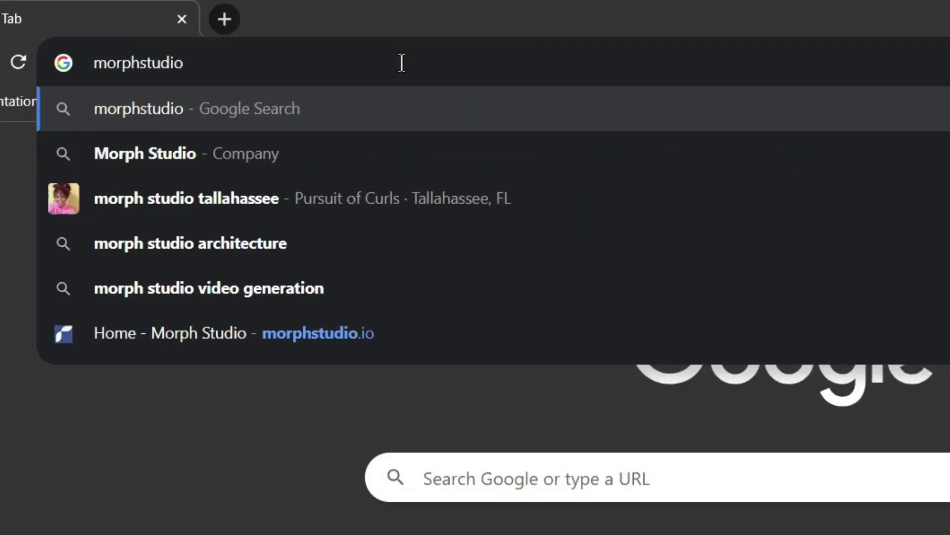
{"action": "key", "text": "ctrl+Return"}
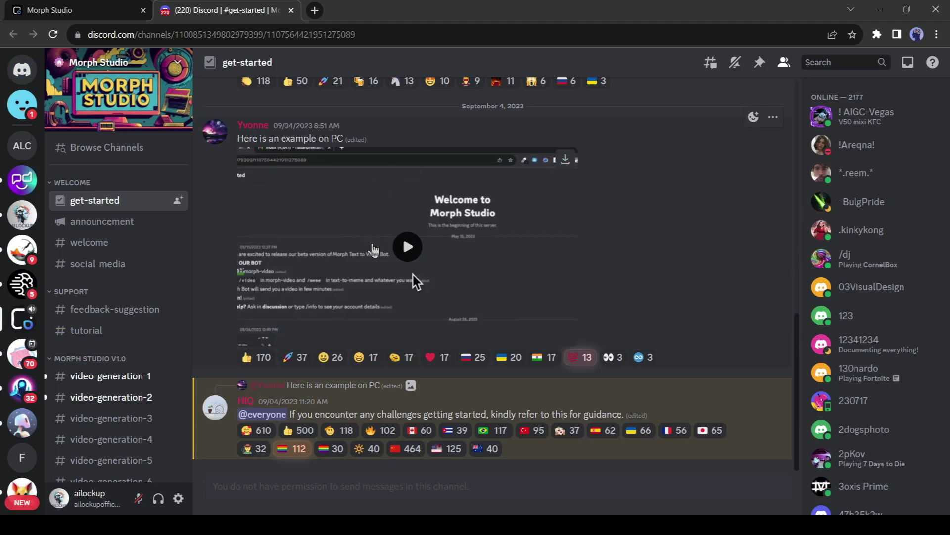
Step: Look over the get-started channel of the Morph Studio server and play the PC example video
{"action": "scroll", "coordinate": [373, 244], "scroll_direction": "up", "scroll_amount": 5}
{"action": "scroll", "coordinate": [372, 243], "scroll_direction": "down", "scroll_amount": 5}
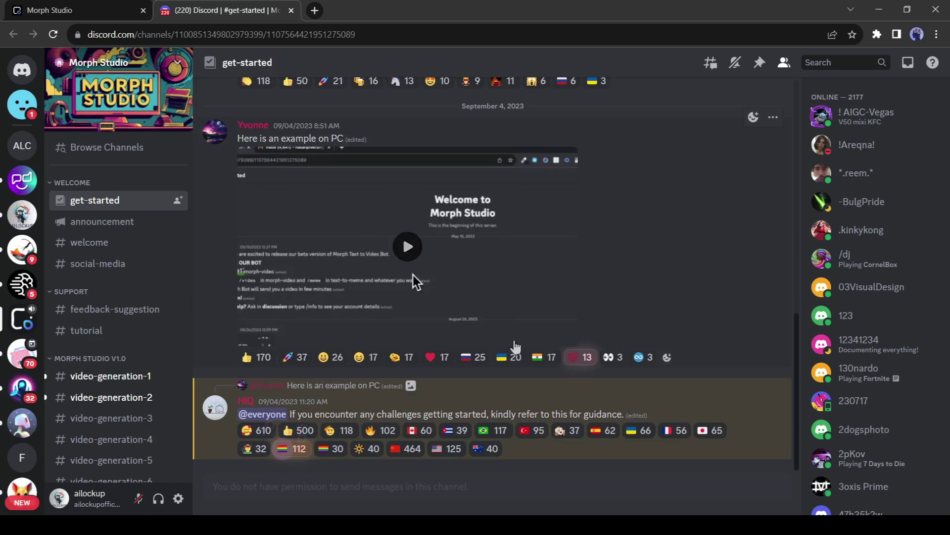
{"action": "left_click", "coordinate": [413, 274]}
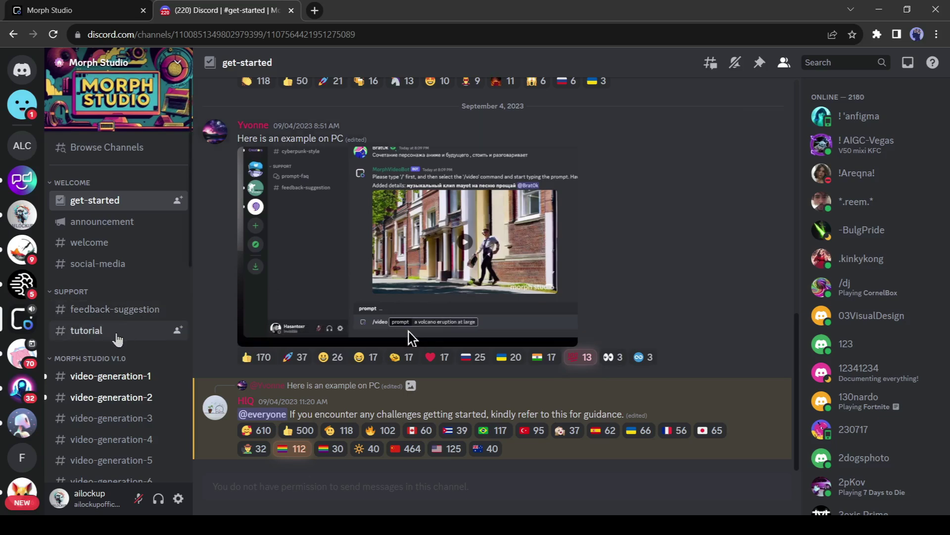
Step: Open the tutorial channel and read the text-to-video and image-to-video commands and the parameter descriptions
{"action": "left_click", "coordinate": [111, 335]}
{"action": "scroll", "coordinate": [350, 288], "scroll_direction": "up", "scroll_amount": 10}
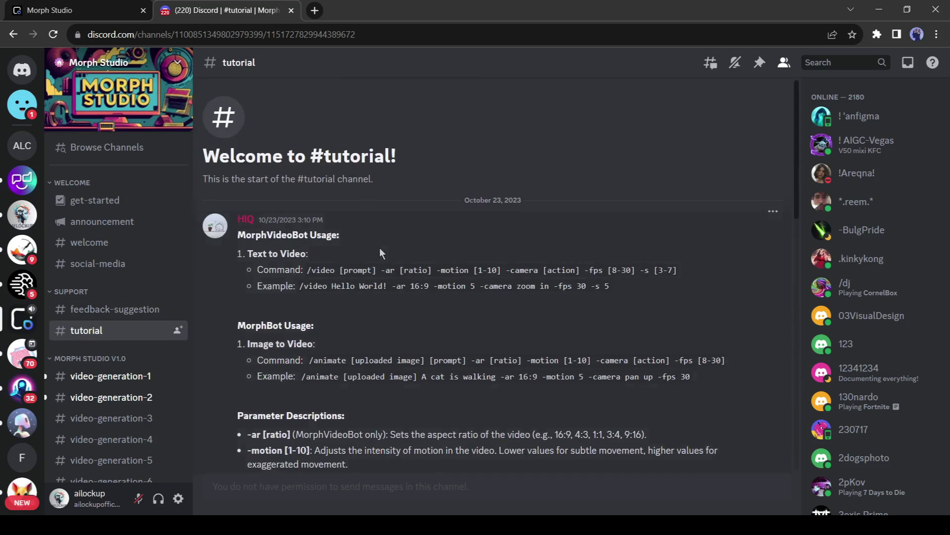
{"action": "left_click_drag", "start_coordinate": [257, 209], "coordinate": [669, 223]}
{"action": "left_click", "coordinate": [431, 224]}
{"action": "scroll", "coordinate": [304, 242], "scroll_direction": "down", "scroll_amount": 2}
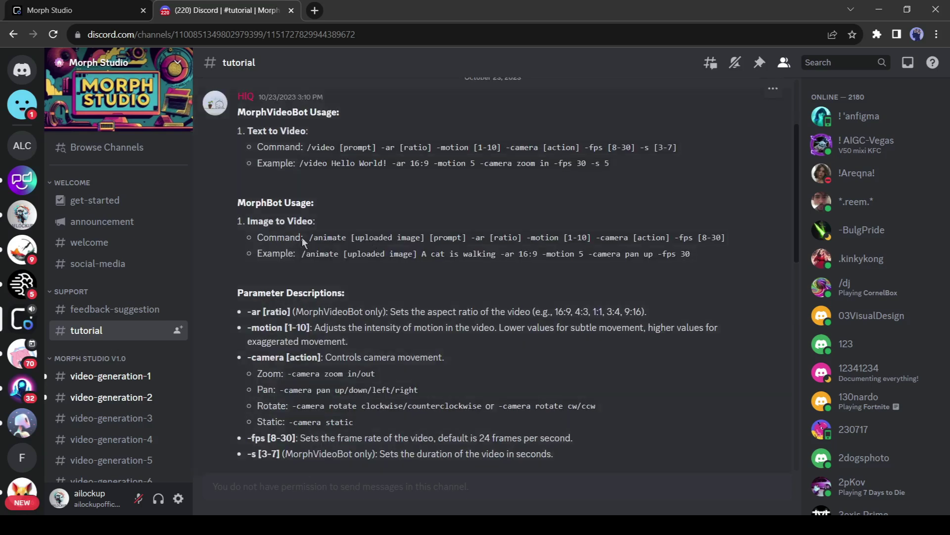
{"action": "scroll", "coordinate": [605, 238], "scroll_direction": "down", "scroll_amount": 4}
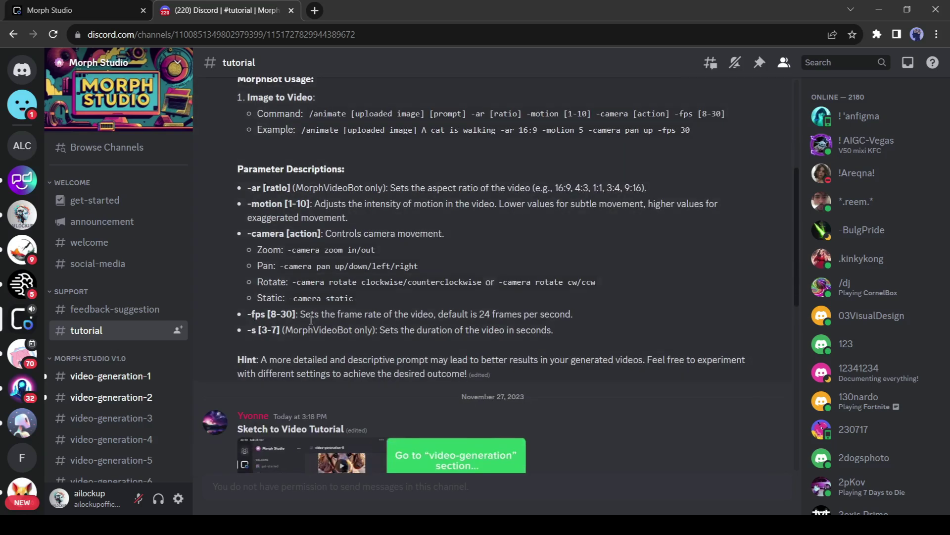
{"action": "scroll", "coordinate": [454, 335], "scroll_direction": "down", "scroll_amount": 2}
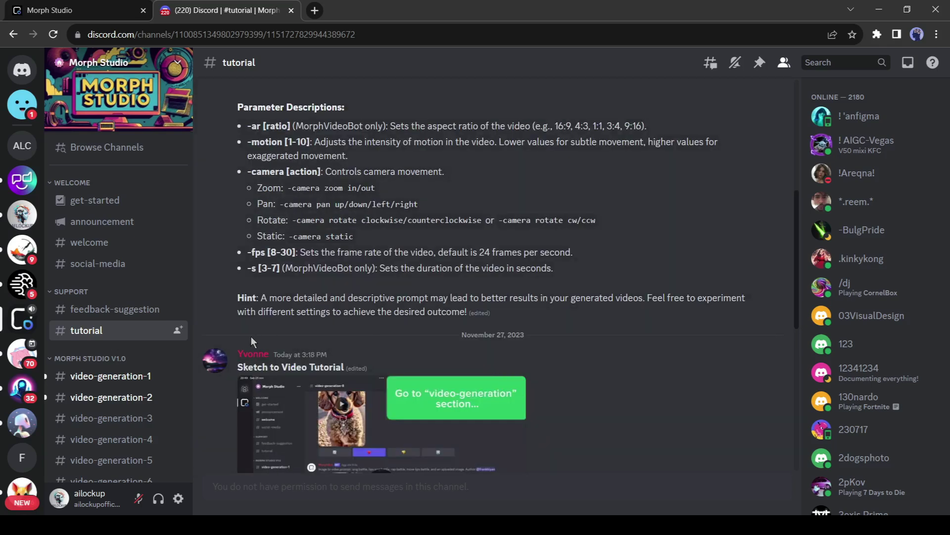
Step: Look through the server's video generation channels and open video-generation-1
{"action": "scroll", "coordinate": [95, 223], "scroll_direction": "down", "scroll_amount": 4}
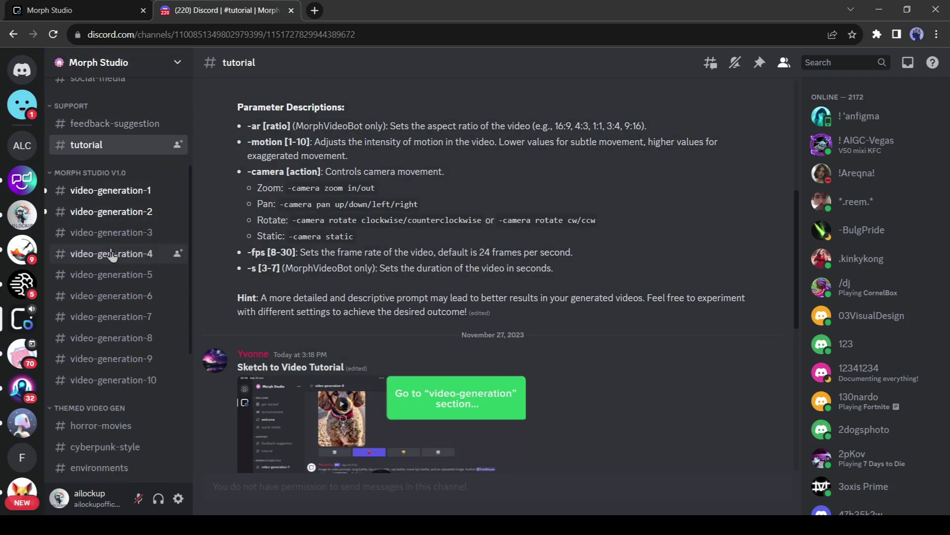
{"action": "scroll", "coordinate": [127, 314], "scroll_direction": "down", "scroll_amount": 4}
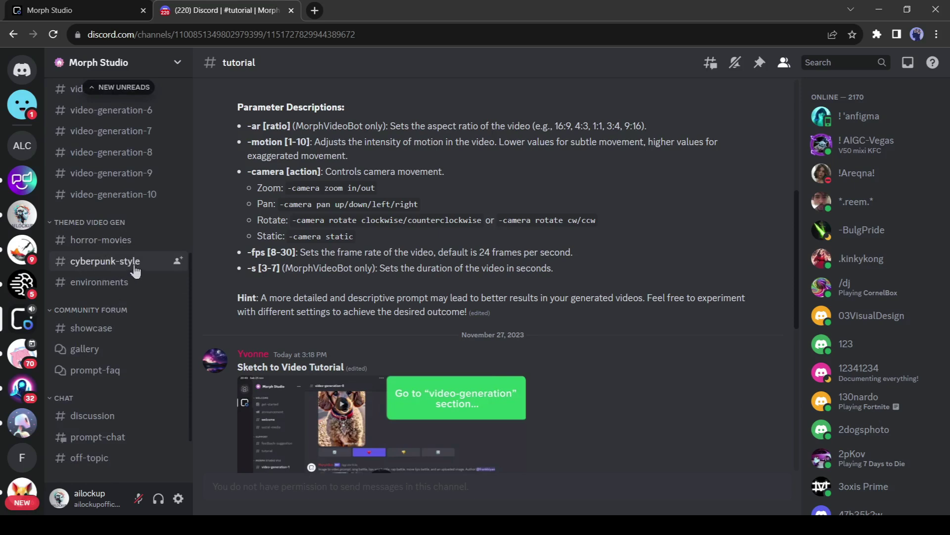
{"action": "scroll", "coordinate": [62, 257], "scroll_direction": "up", "scroll_amount": 4}
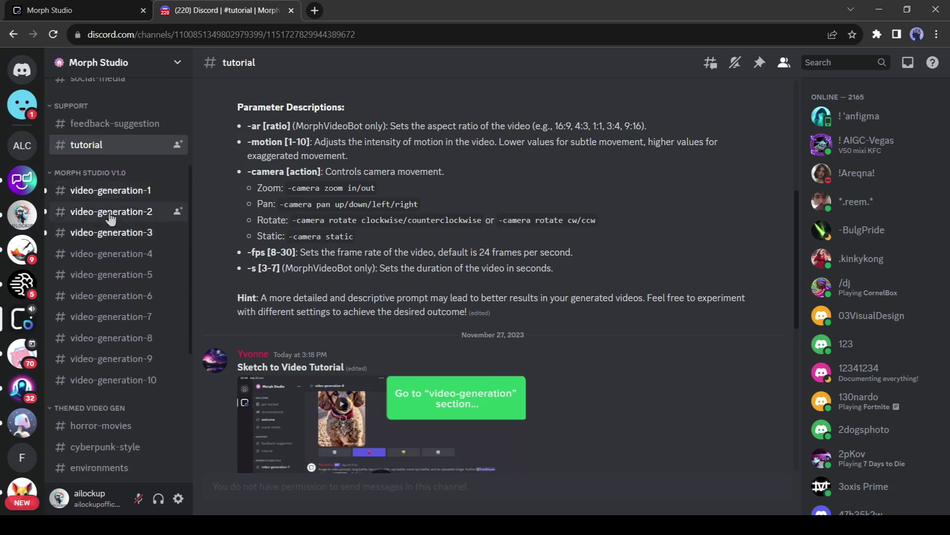
{"action": "left_click", "coordinate": [111, 198]}
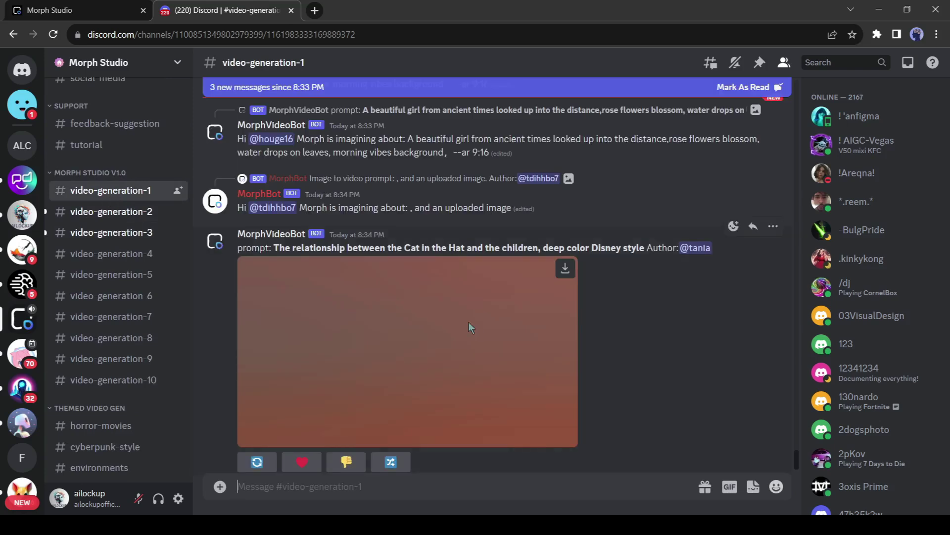
Step: Send the /video command with the prompt "Sunset in a beach" in the video-generation-1 channel
{"action": "left_click", "coordinate": [279, 489]}
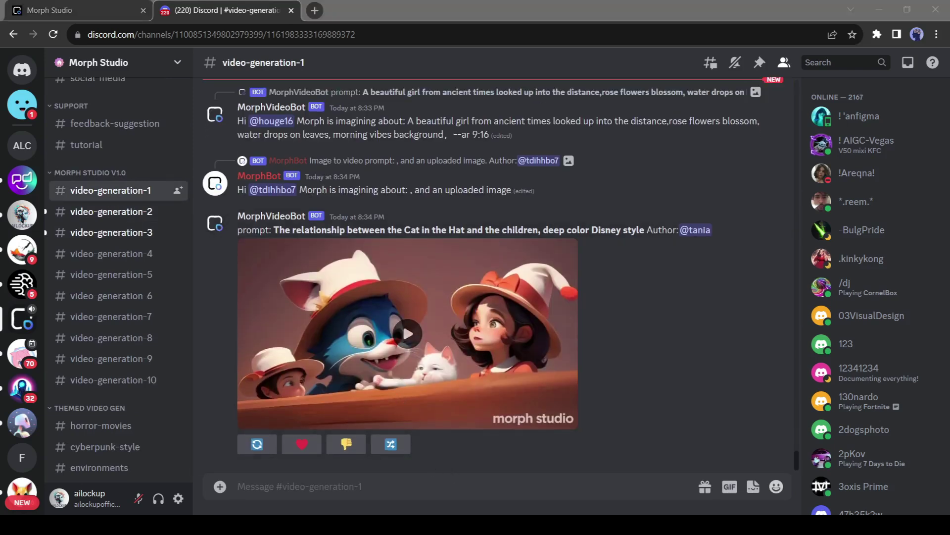
{"action": "type", "text": "/vi"}
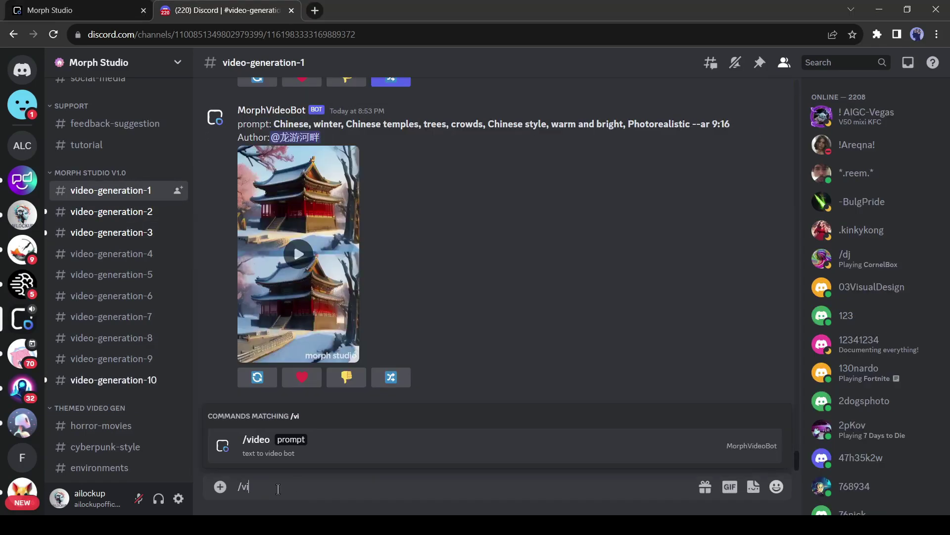
{"action": "left_click", "coordinate": [270, 436]}
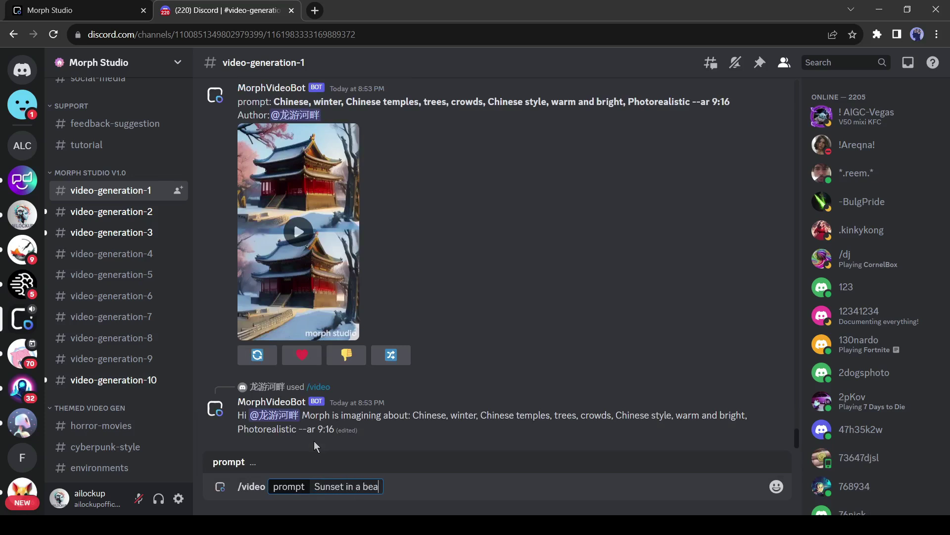
{"action": "key", "text": "Return"}
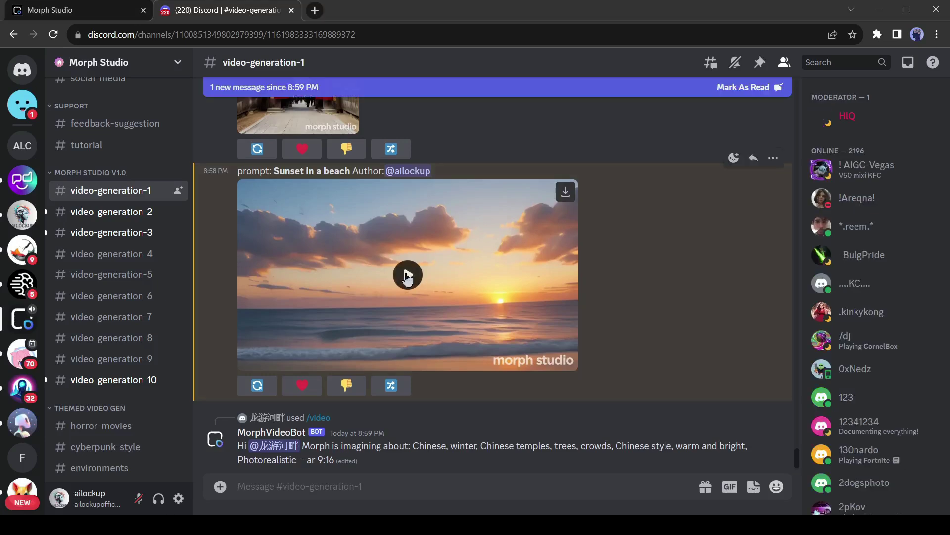
Step: Play the generated sunset video and request a regeneration from the same prompt
{"action": "left_click", "coordinate": [408, 278]}
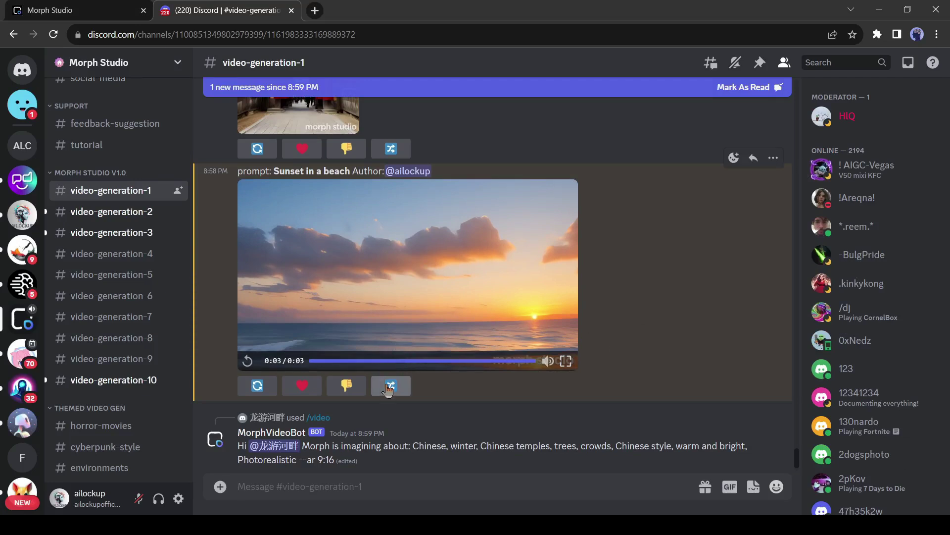
{"action": "left_click", "coordinate": [266, 387]}
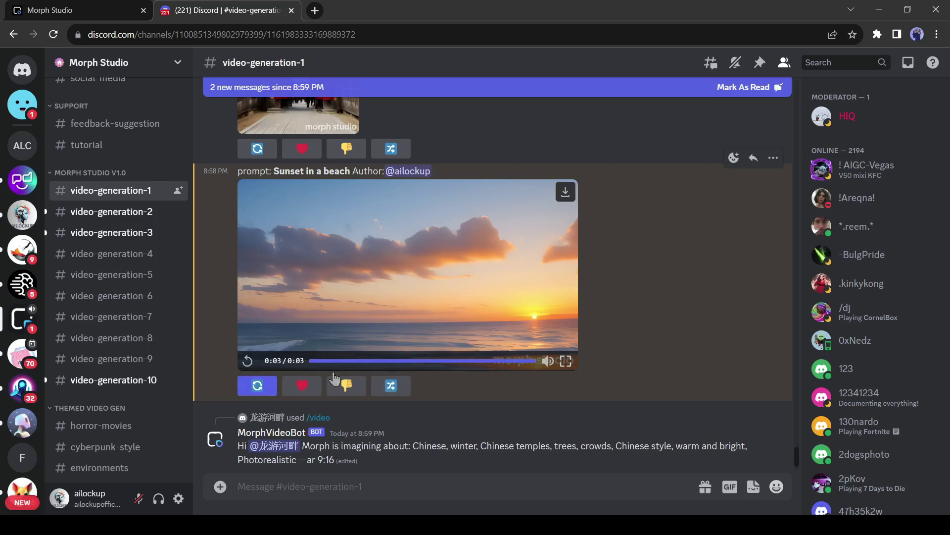
Step: Open the sunset video's prompt for editing and extend it with ", couple are walking,"
{"action": "left_click", "coordinate": [395, 391]}
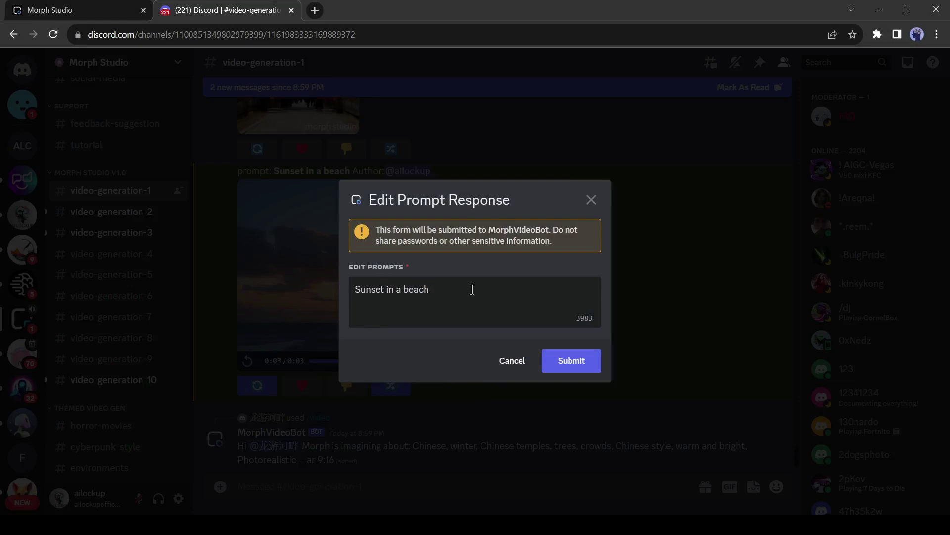
{"action": "type", "text": ", couple "}
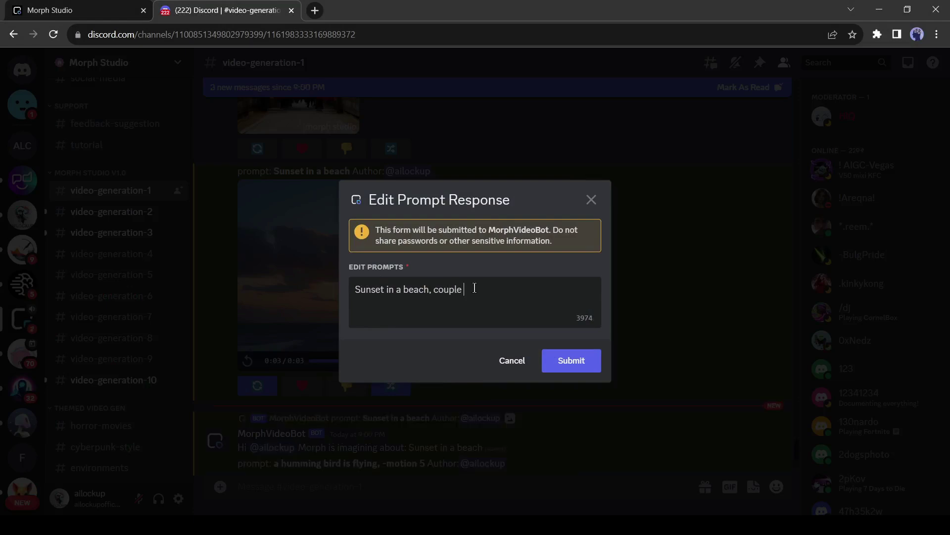
{"action": "type", "text": "are walking,"}
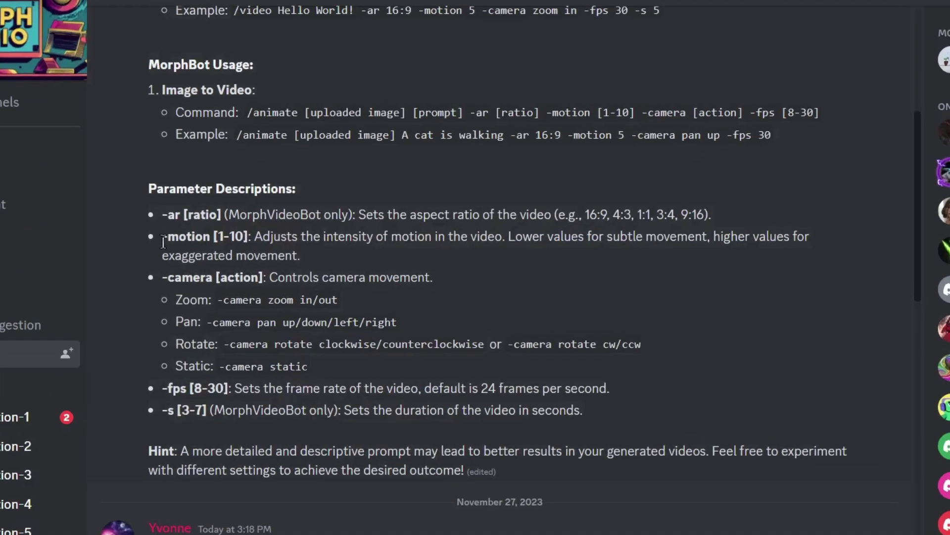
Step: Read the description of the -motion [1-10] parameter in the tutorial channel
{"action": "left_click_drag", "start_coordinate": [250, 245], "coordinate": [339, 248]}
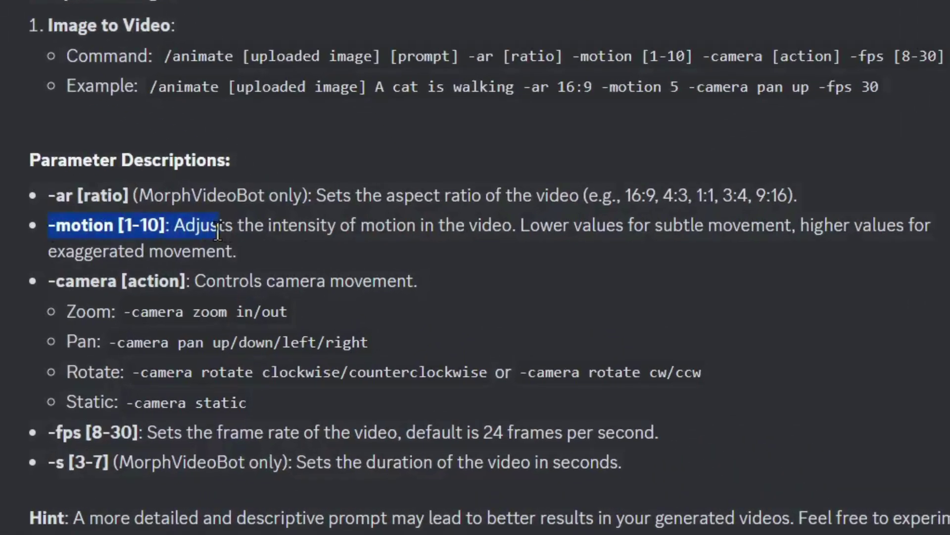
{"action": "left_click", "coordinate": [365, 232]}
{"action": "left_click_drag", "start_coordinate": [174, 227], "coordinate": [933, 228]}
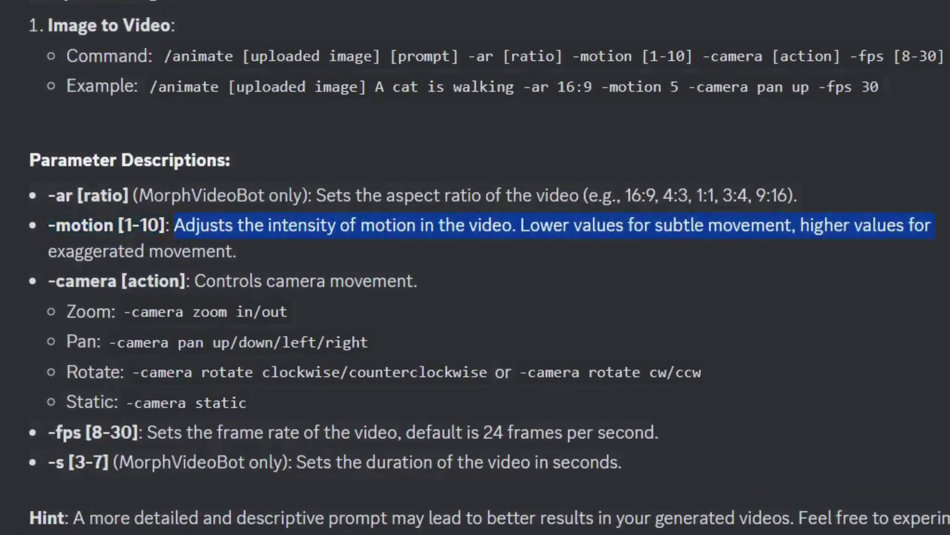
{"action": "left_click", "coordinate": [70, 258]}
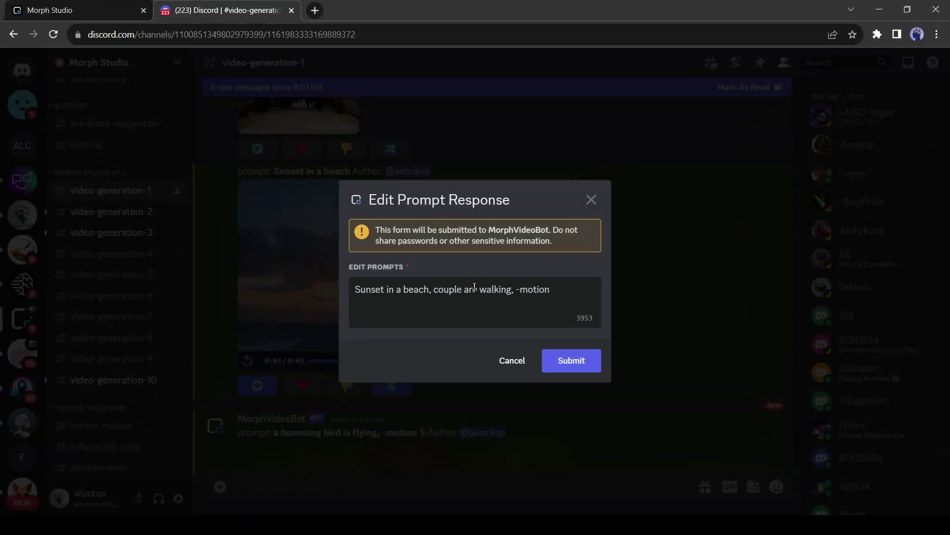
Step: Submit the edited prompt as "Sunset in a beach, couple are walking, -motion 5" and play the resulting video
{"action": "left_click", "coordinate": [571, 360]}
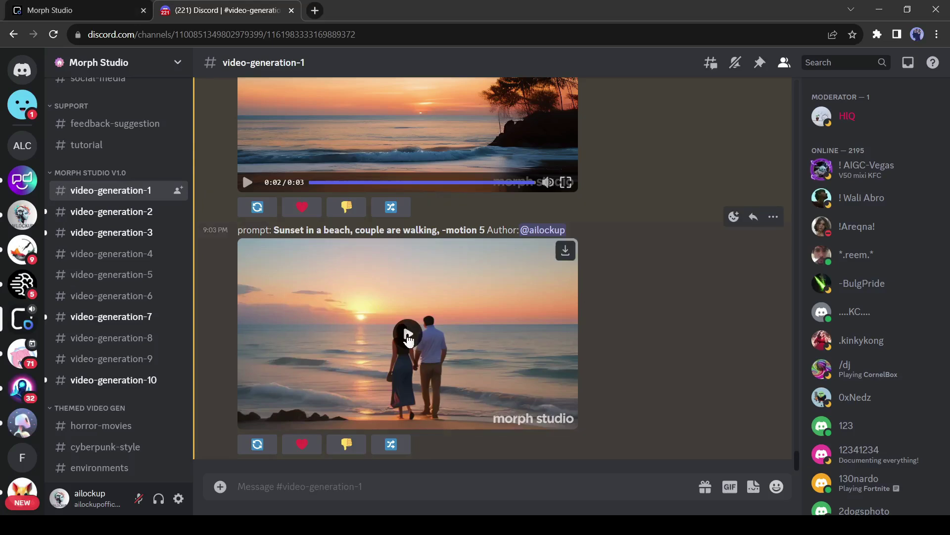
{"action": "left_click", "coordinate": [406, 337]}
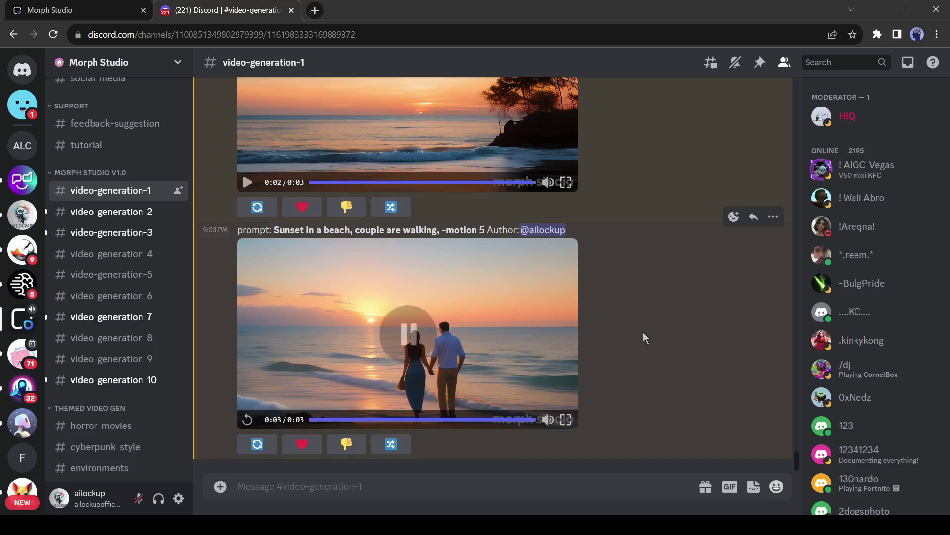
Step: Check the supported -ar ratios in the parameter guide, and resubmit the walking-couple sunset prompt with "-ar 9:16" added after "-motion 5"
{"action": "left_click", "coordinate": [402, 451]}
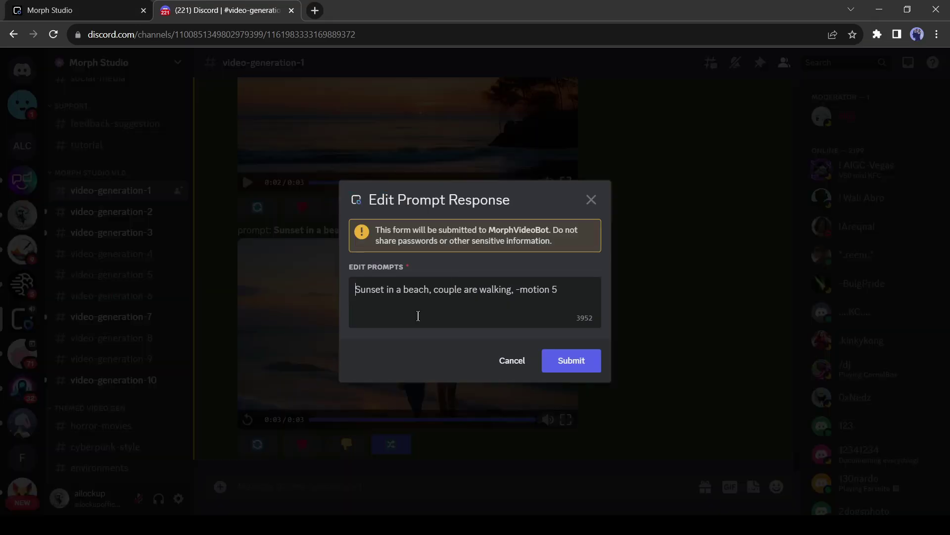
{"action": "left_click", "coordinate": [499, 297]}
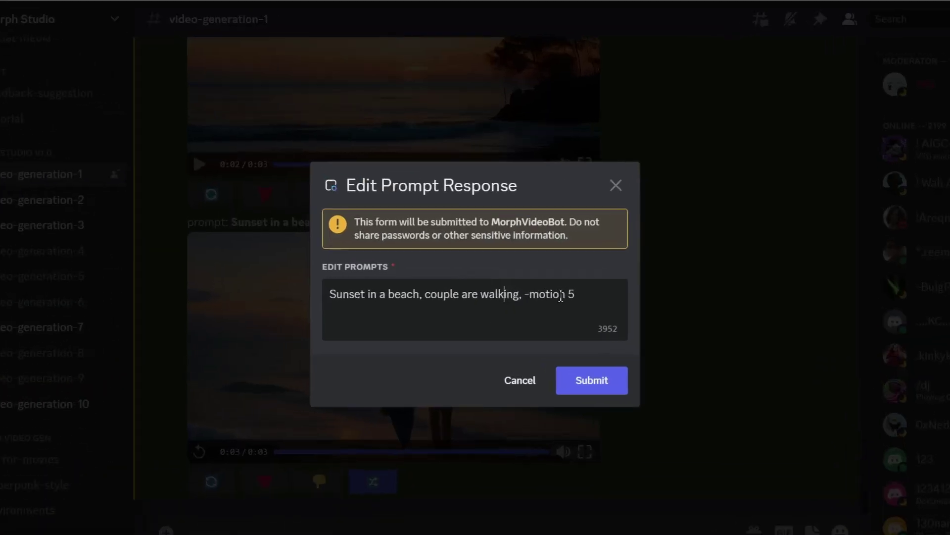
{"action": "left_click", "coordinate": [594, 294]}
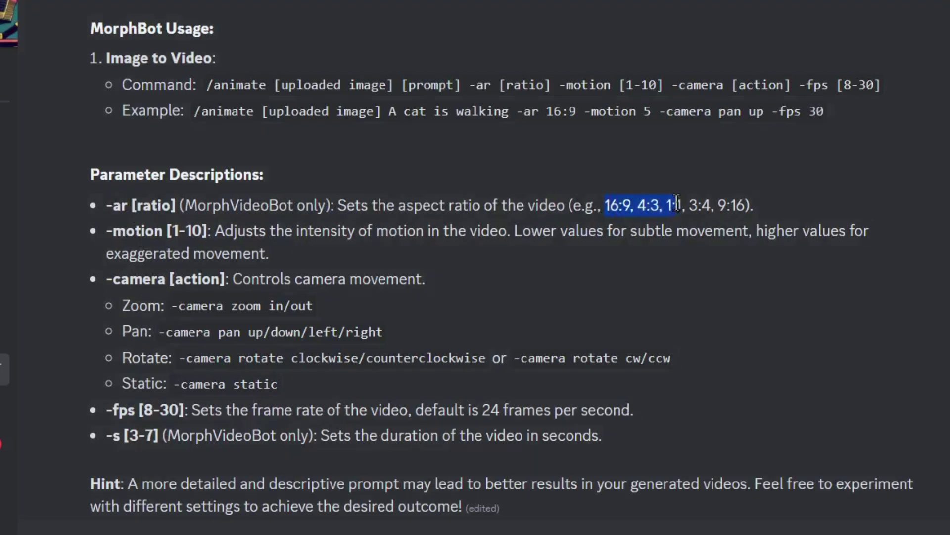
{"action": "left_click", "coordinate": [792, 206]}
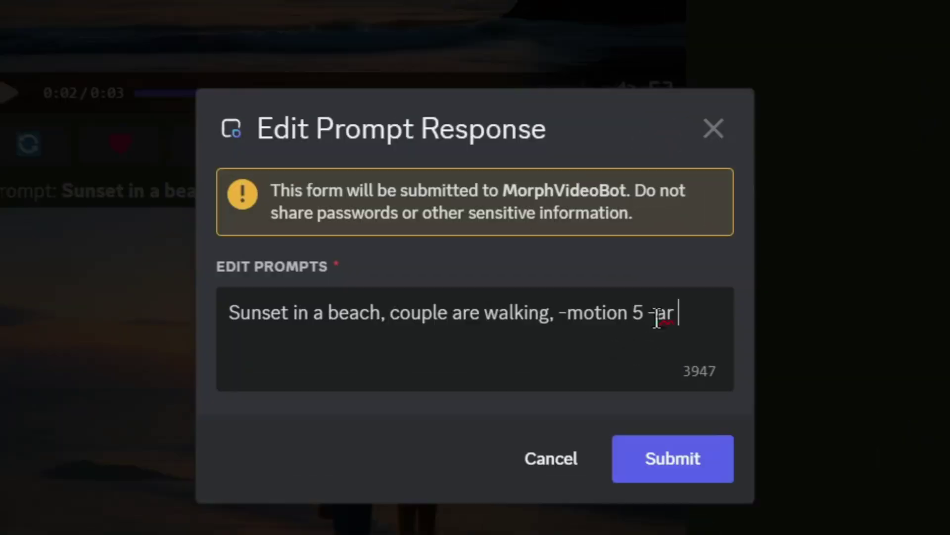
{"action": "type", "text": "9"}
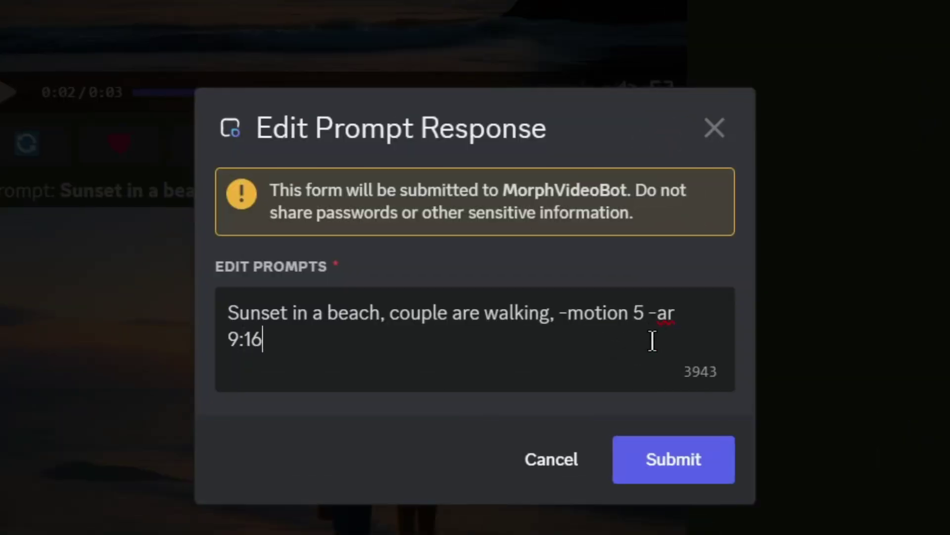
{"action": "type", "text": ":16"}
{"action": "left_click", "coordinate": [668, 466]}
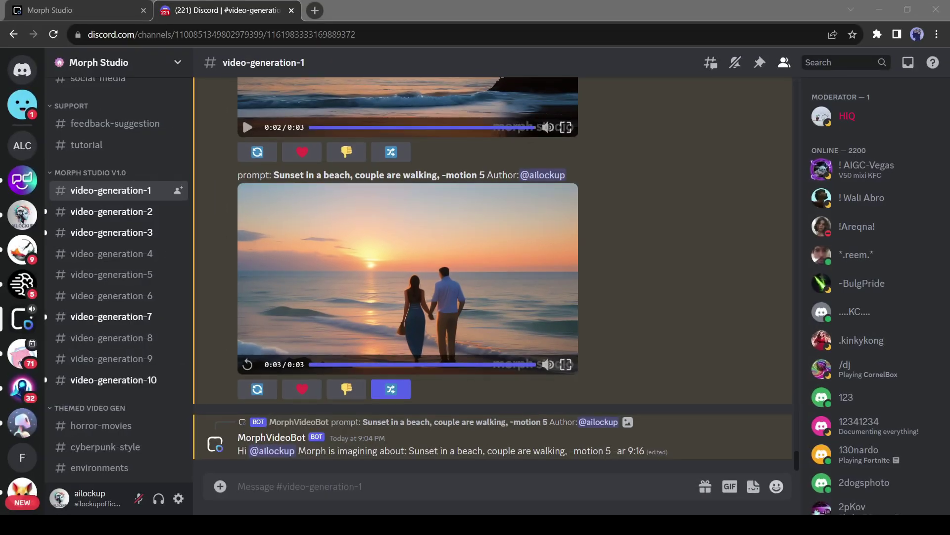
Step: Play the sunset videos generated with -ar 9:16 and with -ar 16:9 -s 7
{"action": "left_click", "coordinate": [288, 328]}
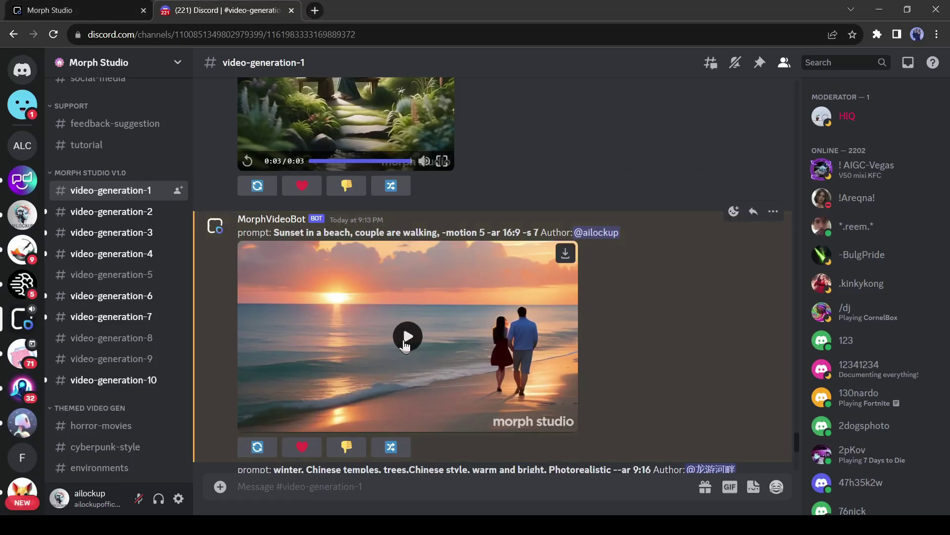
{"action": "left_click", "coordinate": [402, 325]}
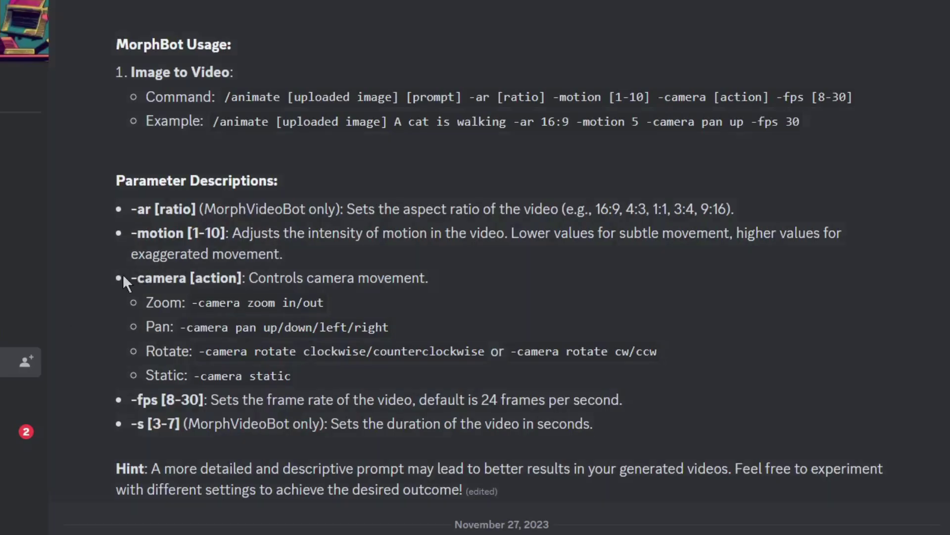
Step: Read the -camera [action] parameter's zoom, pan, rotate and static options in the parameter descriptions
{"action": "left_click", "coordinate": [360, 286]}
{"action": "triple_click", "coordinate": [147, 302]}
{"action": "triple_click", "coordinate": [150, 328]}
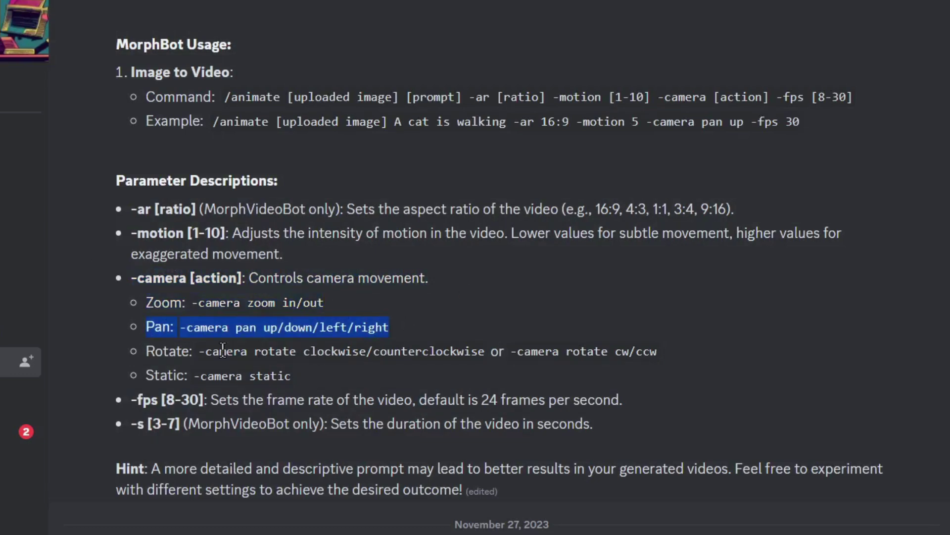
{"action": "left_click", "coordinate": [148, 379]}
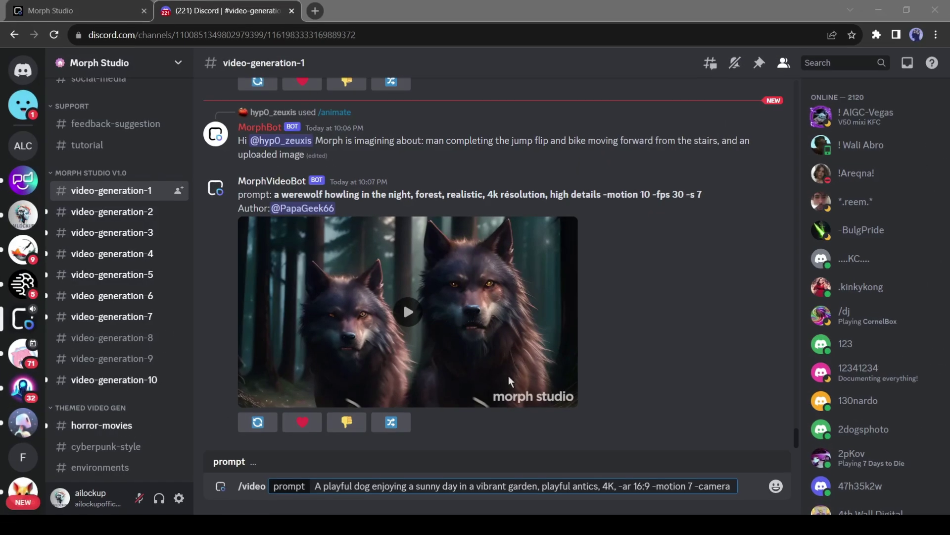
Step: Submit the playful dog garden prompt with "-ar 16:9 -motion 7" and a -camera action, and play the rotate cw and zoom out videos
{"action": "key", "text": "Return"}
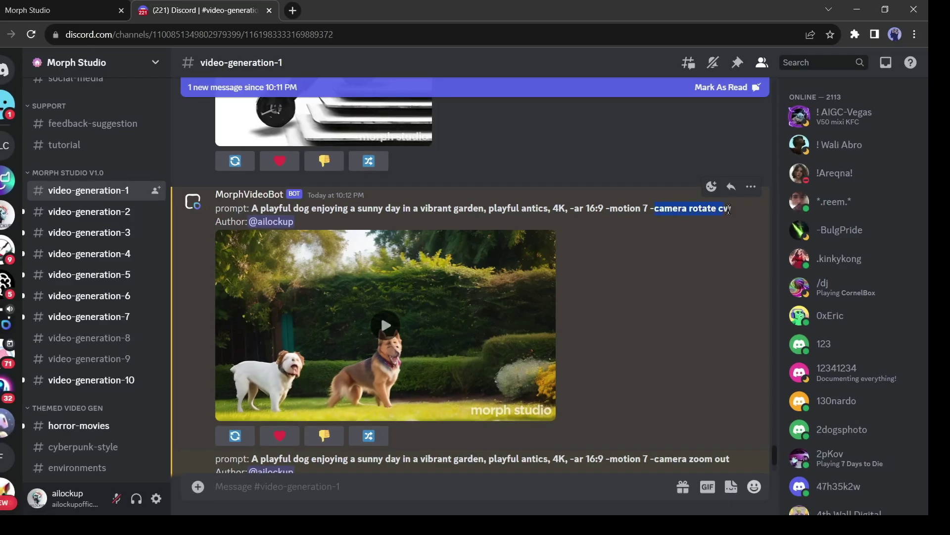
{"action": "left_click", "coordinate": [387, 326]}
{"action": "scroll", "coordinate": [527, 331], "scroll_direction": "down", "scroll_amount": 2}
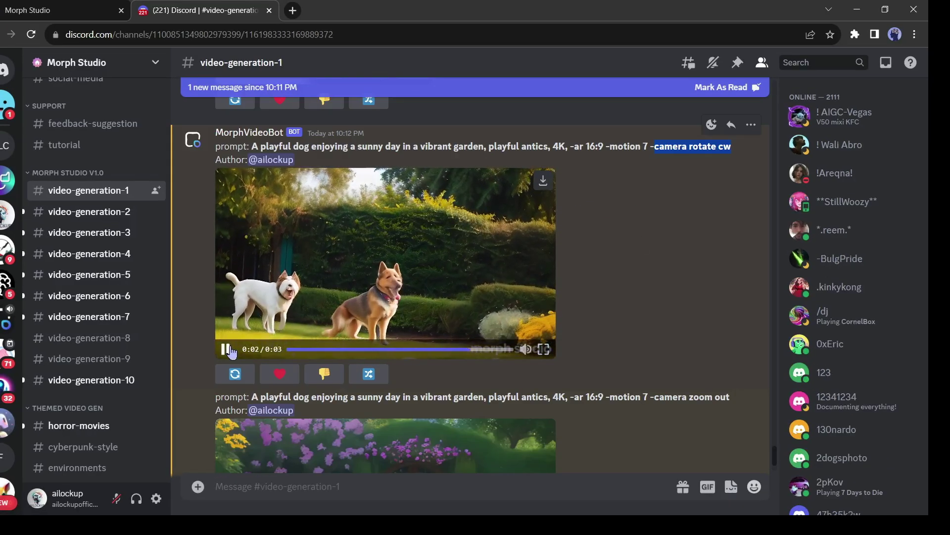
{"action": "scroll", "coordinate": [385, 274], "scroll_direction": "down", "scroll_amount": 5}
{"action": "left_click", "coordinate": [385, 273]}
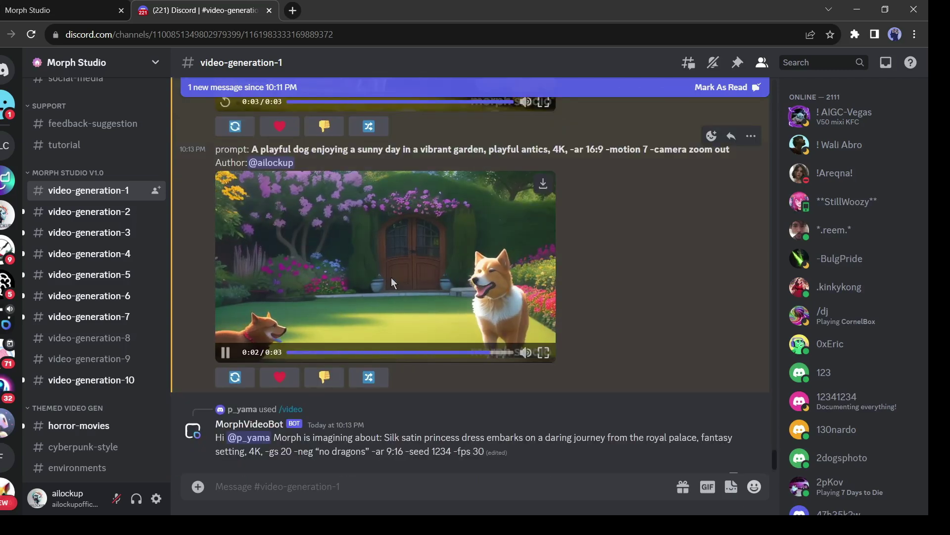
{"action": "left_click", "coordinate": [225, 352]}
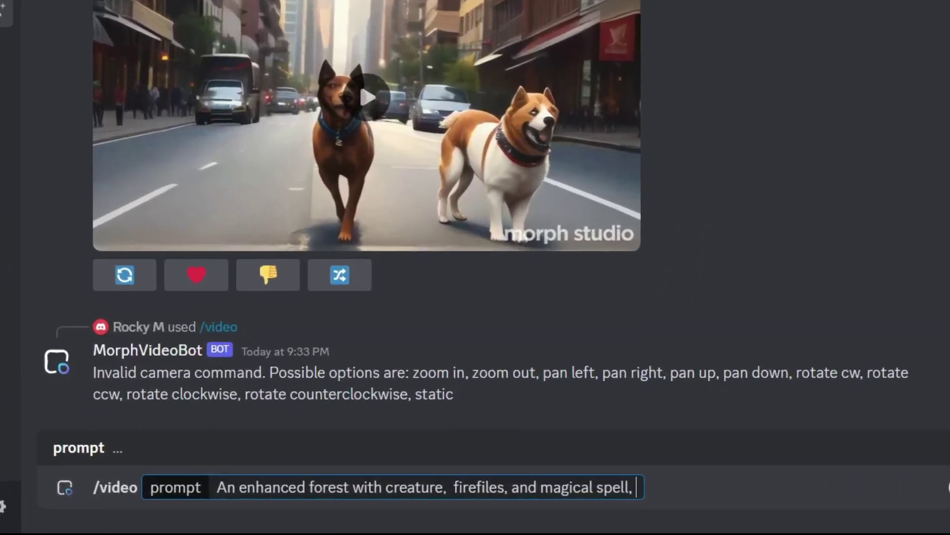
Step: Add "-fps 30" to the video prompt "An enhanced forest with creature, firefiles, and magical spell," and submit it
{"action": "type", "text": "-f"}
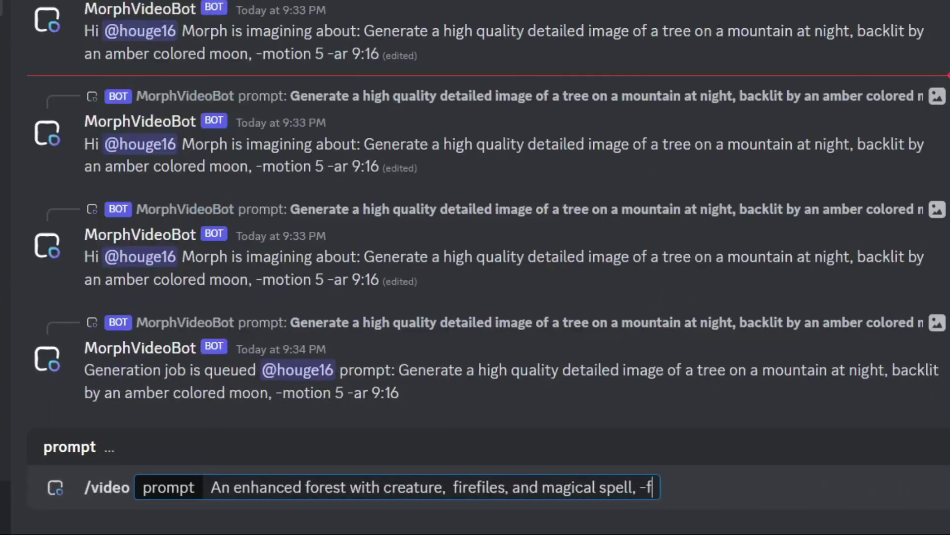
{"action": "type", "text": "ps 30"}
{"action": "key", "text": "Return"}
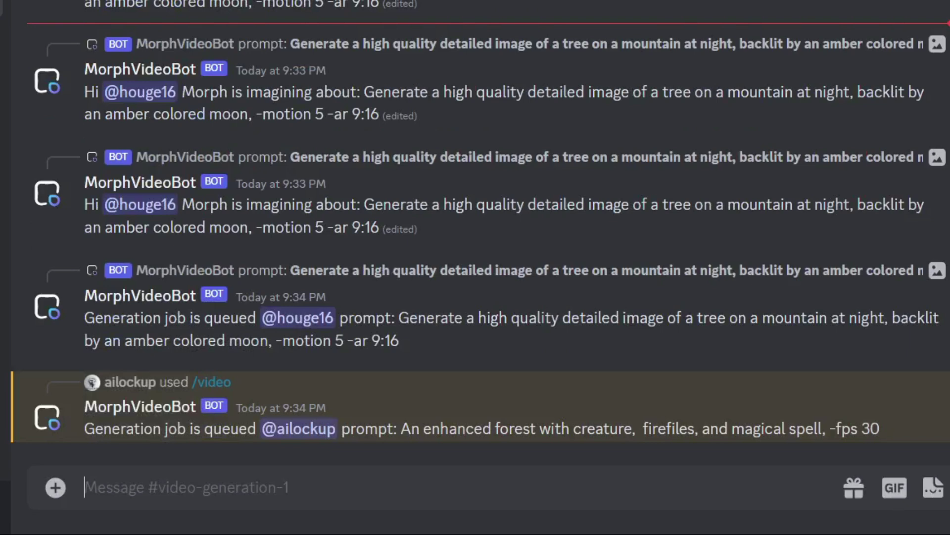
Step: Copy the submitted forest prompt into a new /video command and submit it with -fps 8
{"action": "left_click_drag", "start_coordinate": [400, 429], "coordinate": [899, 435]}
{"action": "key", "text": "ctrl+c"}
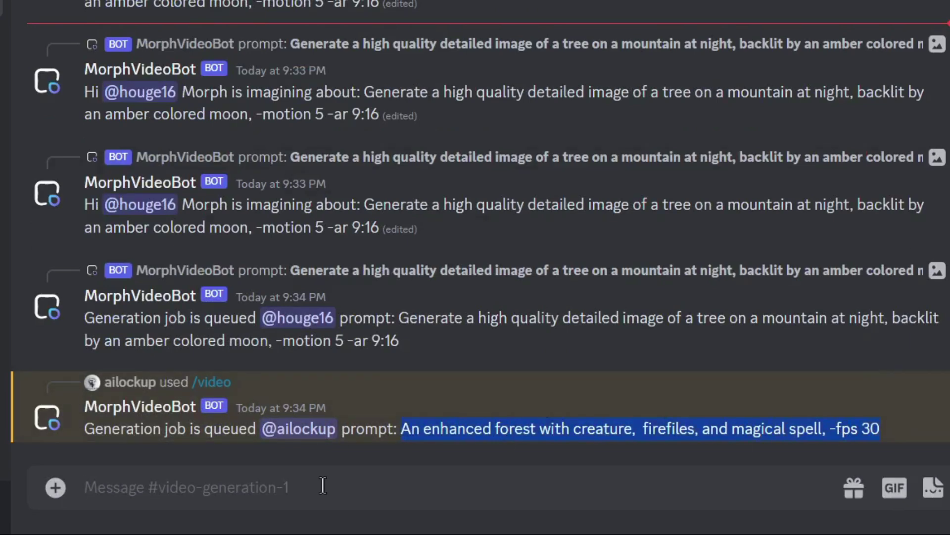
{"action": "type", "text": "/"}
{"action": "key", "text": "Return"}
{"action": "key", "text": "ctrl+v"}
{"action": "key", "text": "Return"}
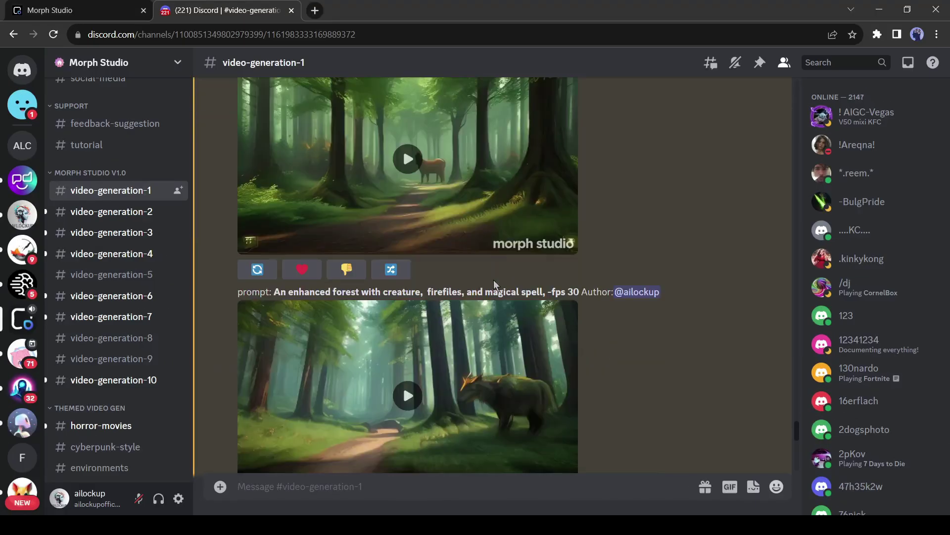
Step: Play the forest videos generated at -fps 8 and -fps 30 to compare their smoothness
{"action": "scroll", "coordinate": [494, 283], "scroll_direction": "up", "scroll_amount": 3}
{"action": "left_click", "coordinate": [408, 282]}
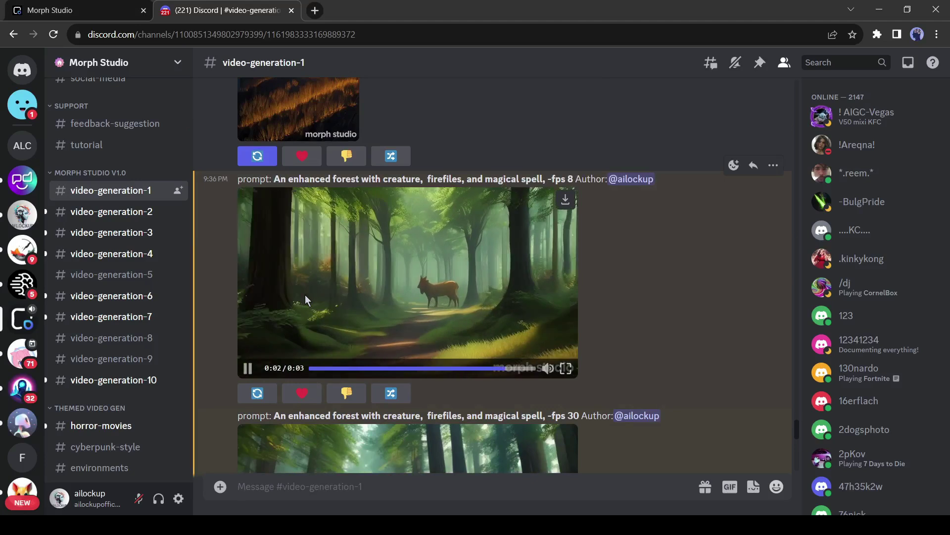
{"action": "scroll", "coordinate": [495, 347], "scroll_direction": "down", "scroll_amount": 3}
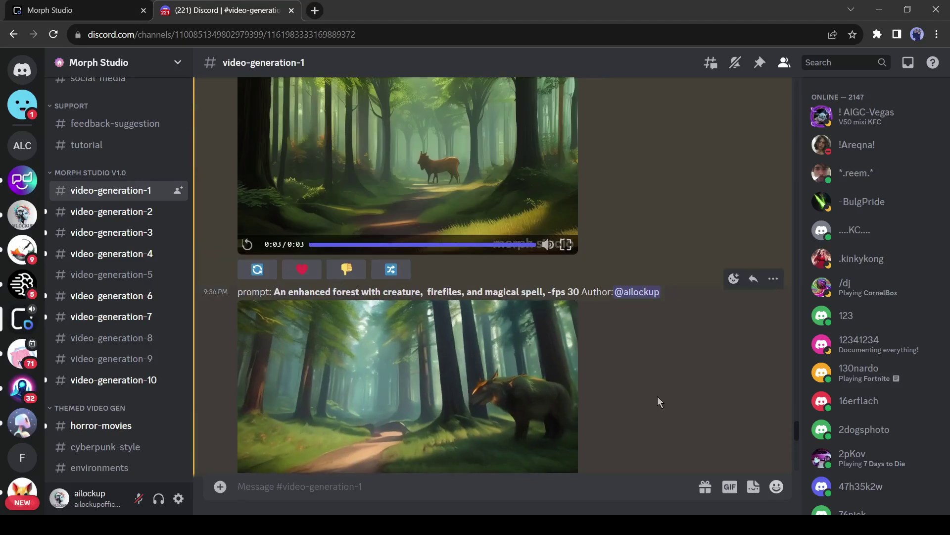
{"action": "scroll", "coordinate": [658, 402], "scroll_direction": "down", "scroll_amount": 1}
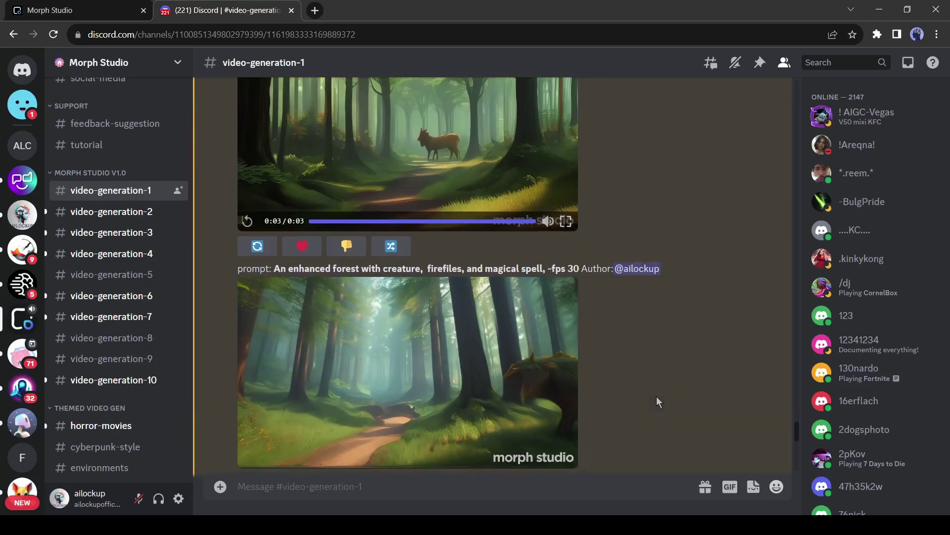
{"action": "scroll", "coordinate": [658, 401], "scroll_direction": "down", "scroll_amount": 1}
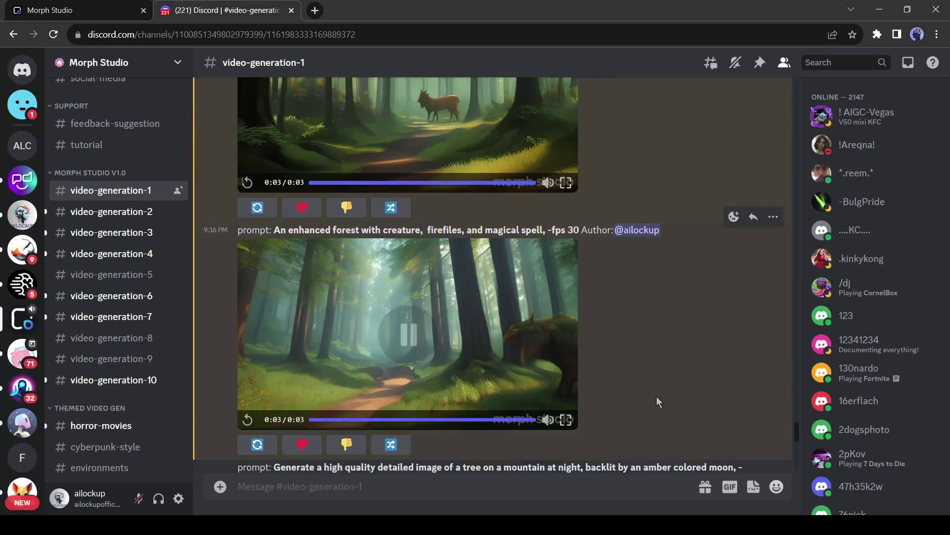
{"action": "left_click", "coordinate": [246, 420]}
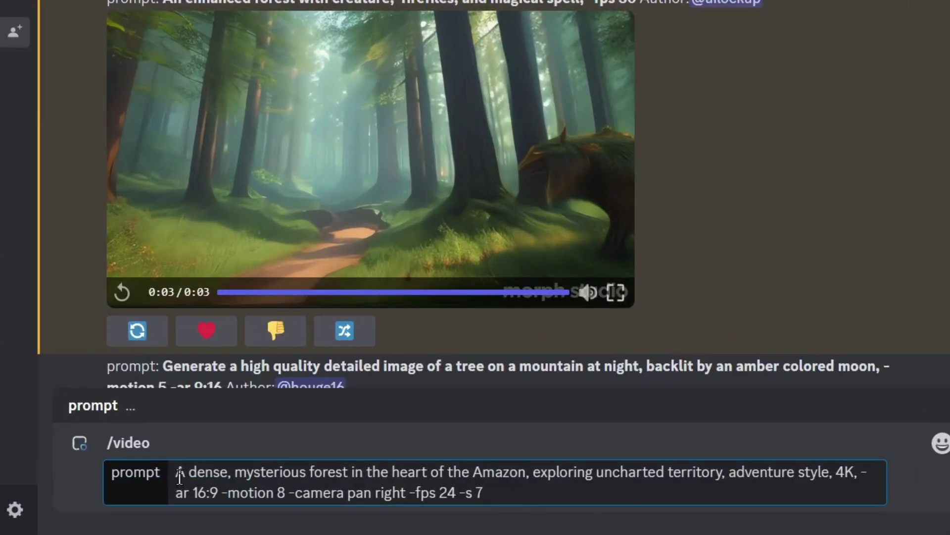
Step: Submit the mysterious Amazon forest prompt with "-ar 16:9 -motion 8 -camera pan right -fps 24 -s 7" and play the resulting video
{"action": "left_click_drag", "start_coordinate": [180, 476], "coordinate": [331, 477]}
{"action": "left_click_drag", "start_coordinate": [501, 476], "coordinate": [850, 475]}
{"action": "left_click", "coordinate": [646, 493]}
{"action": "key", "text": "Return"}
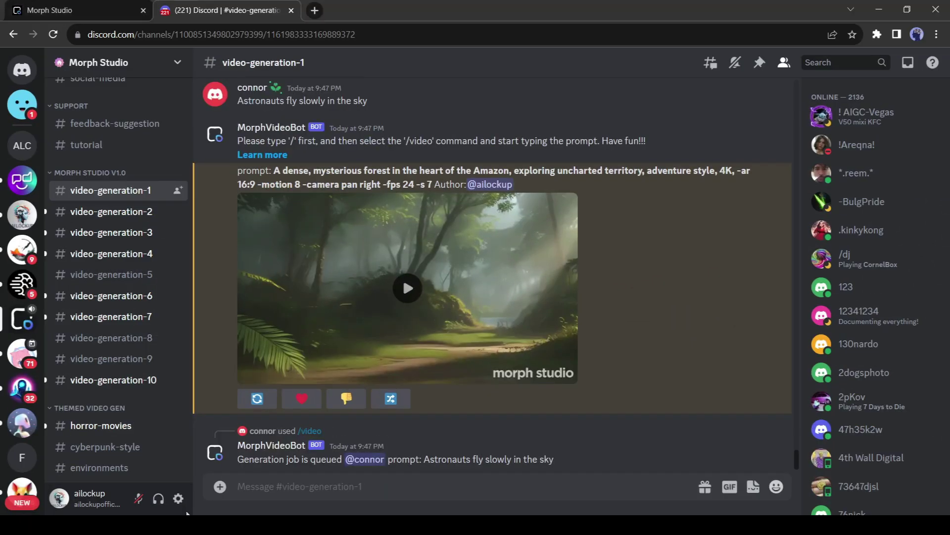
{"action": "left_click", "coordinate": [391, 286]}
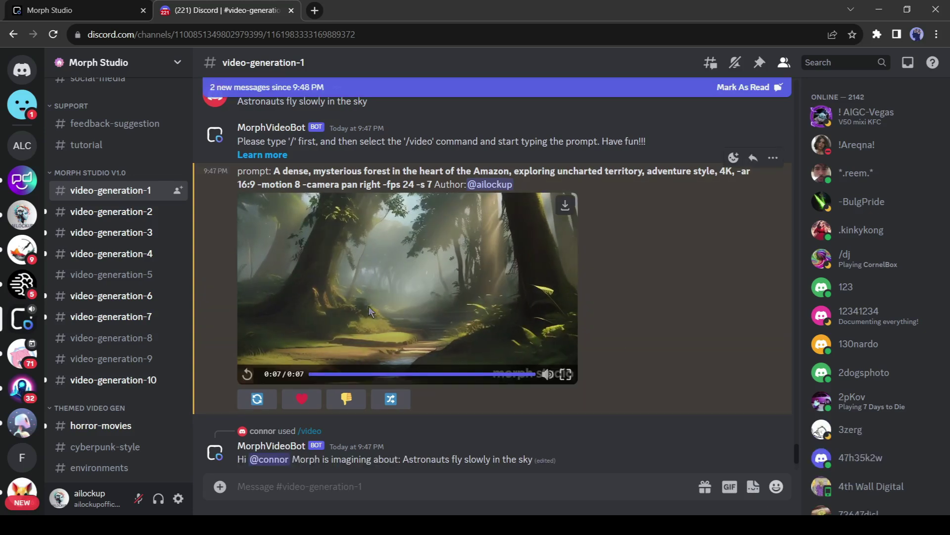
{"action": "left_click", "coordinate": [247, 375]}
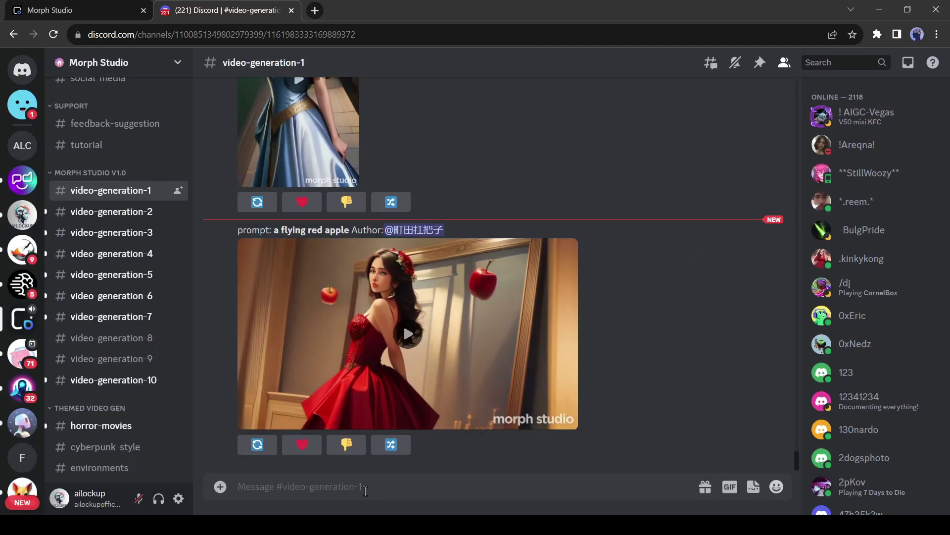
Step: Run /animate on the uploaded image Anime_Pastel_Dream_A_cute_girl_reading_a_book_lying_on_her_bed_2.jpg without a prompt
{"action": "type", "text": "/"}
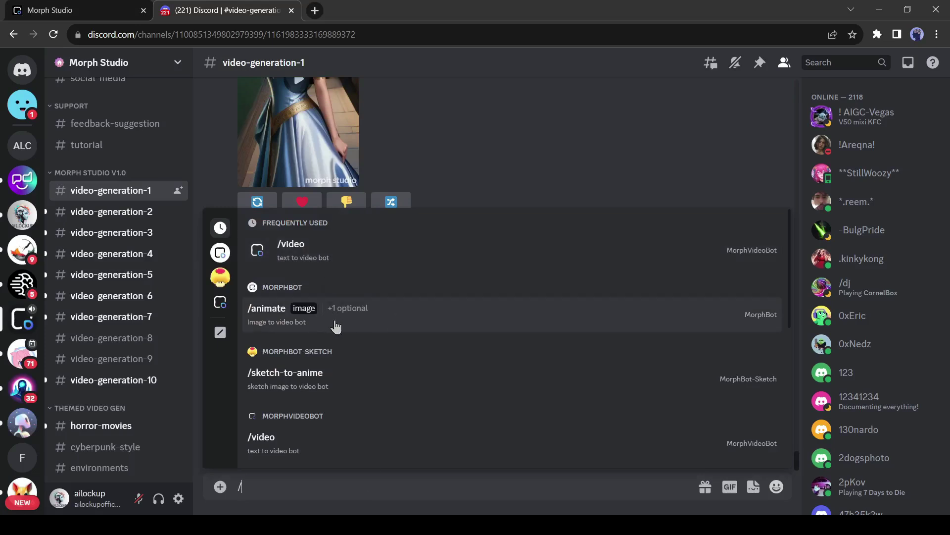
{"action": "left_click", "coordinate": [320, 317]}
{"action": "left_click", "coordinate": [292, 390]}
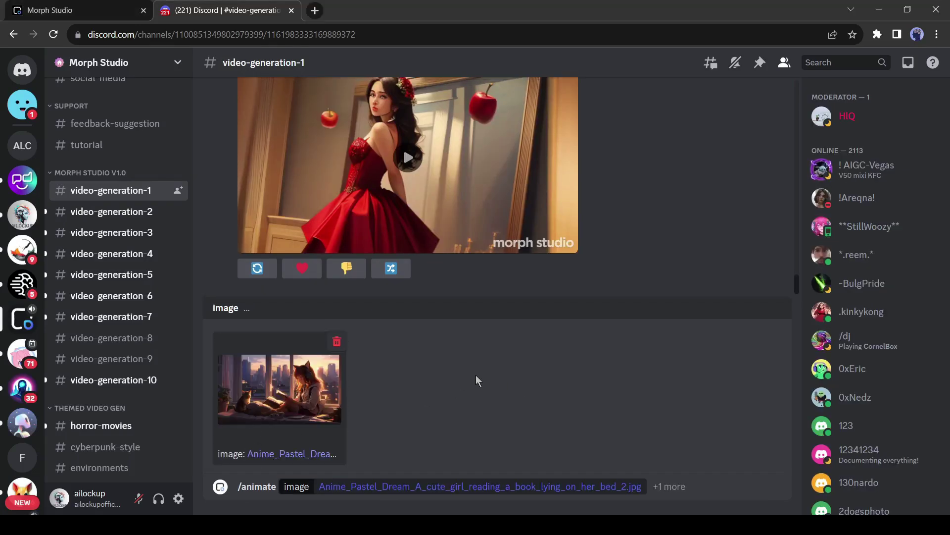
{"action": "left_click", "coordinate": [667, 487]}
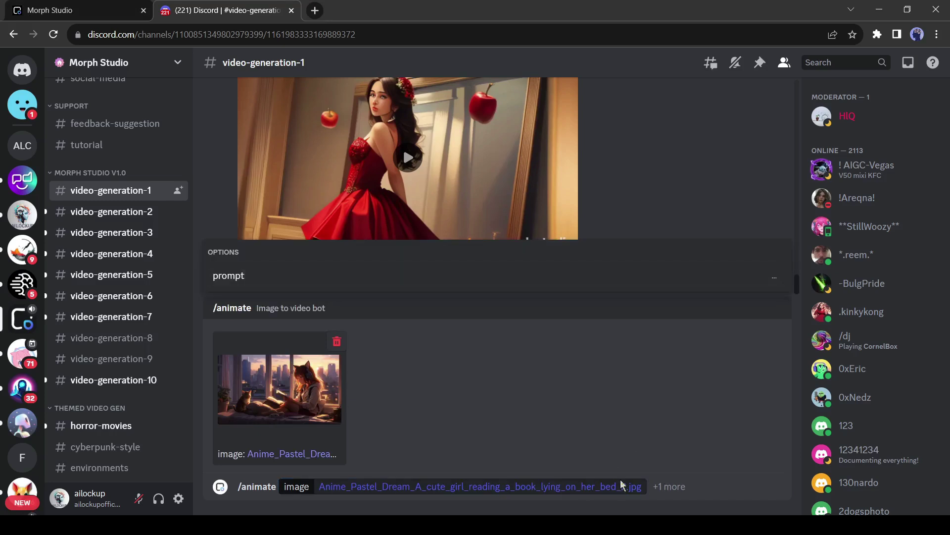
{"action": "key", "text": "Return"}
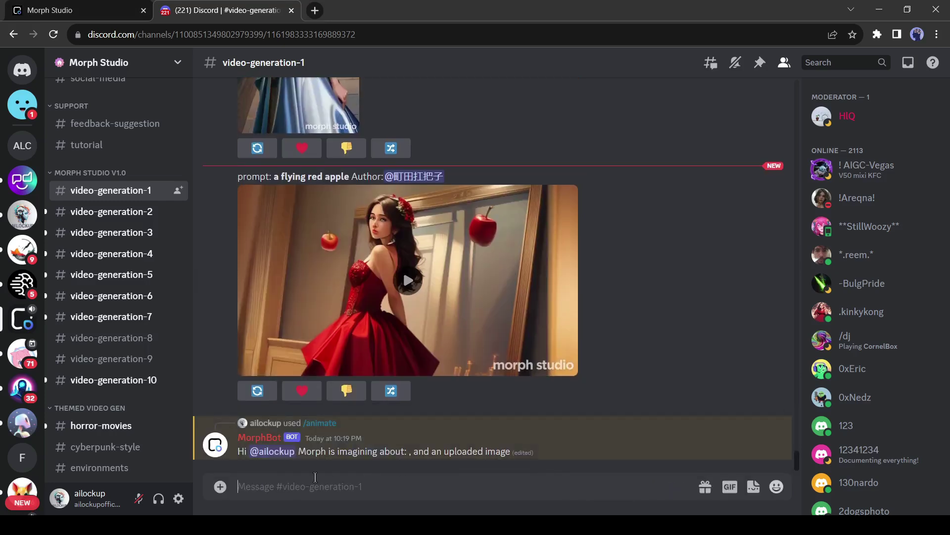
Step: Run /animate on the anime girl image with the prompt "a girl is reading book, -motion 6 -fps 30 -s 7"
{"action": "type", "text": "/"}
{"action": "left_click", "coordinate": [365, 292]}
{"action": "type", "text": "a girl is red"}
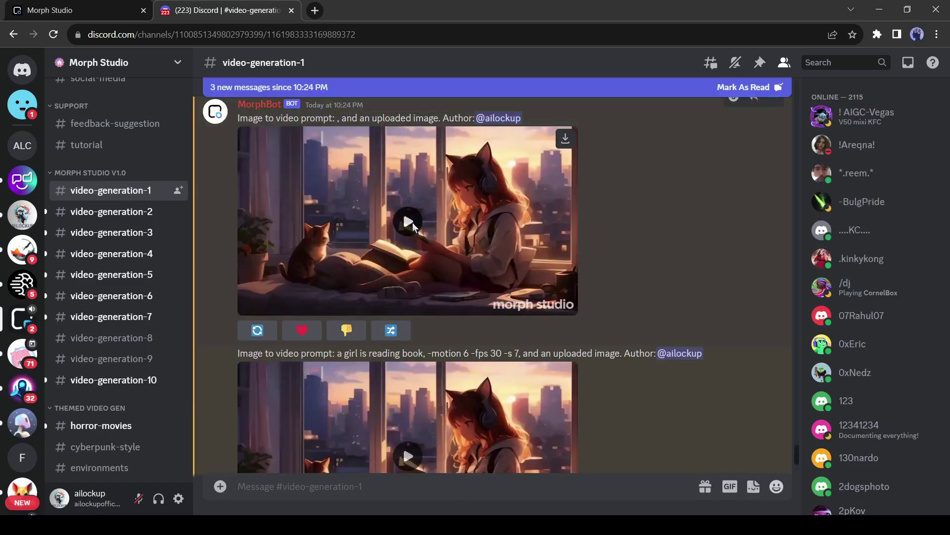
Step: Play and replay the two animated image videos, one without a prompt and one with the reading prompt, to compare their motion
{"action": "left_click", "coordinate": [412, 222]}
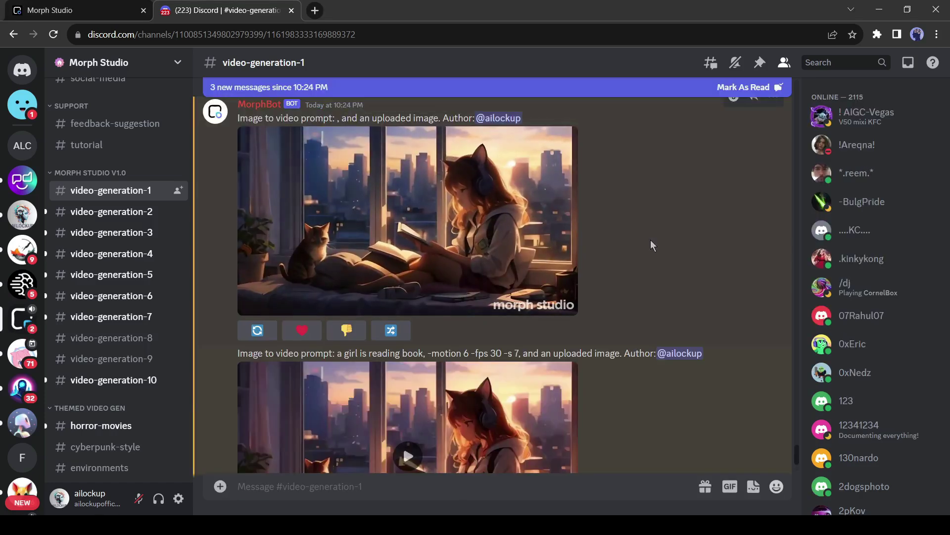
{"action": "scroll", "coordinate": [383, 349], "scroll_direction": "down", "scroll_amount": 1}
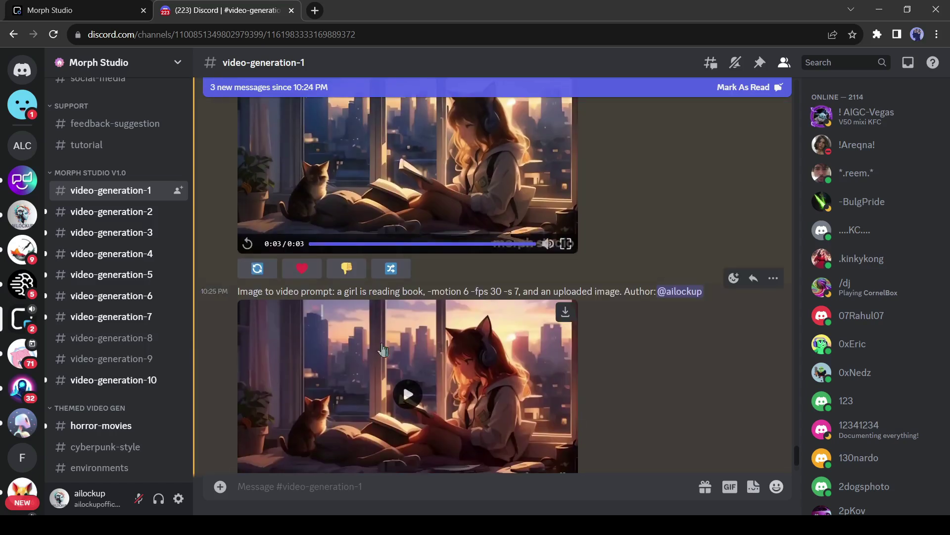
{"action": "left_click", "coordinate": [409, 395]}
{"action": "scroll", "coordinate": [512, 382], "scroll_direction": "down", "scroll_amount": 1}
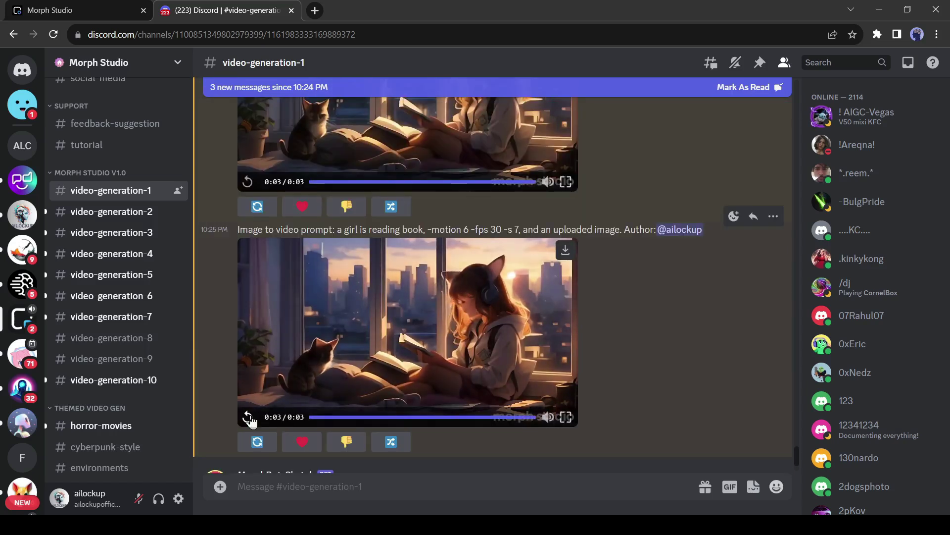
{"action": "left_click", "coordinate": [248, 418]}
{"action": "scroll", "coordinate": [254, 316], "scroll_direction": "up", "scroll_amount": 2}
{"action": "left_click", "coordinate": [247, 306]}
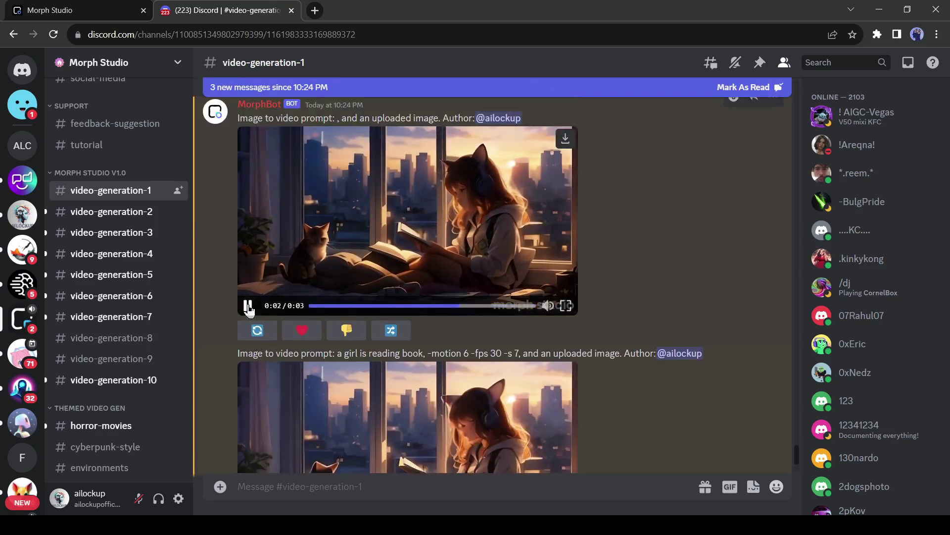
{"action": "scroll", "coordinate": [392, 353], "scroll_direction": "down", "scroll_amount": 2}
{"action": "left_click", "coordinate": [247, 421]}
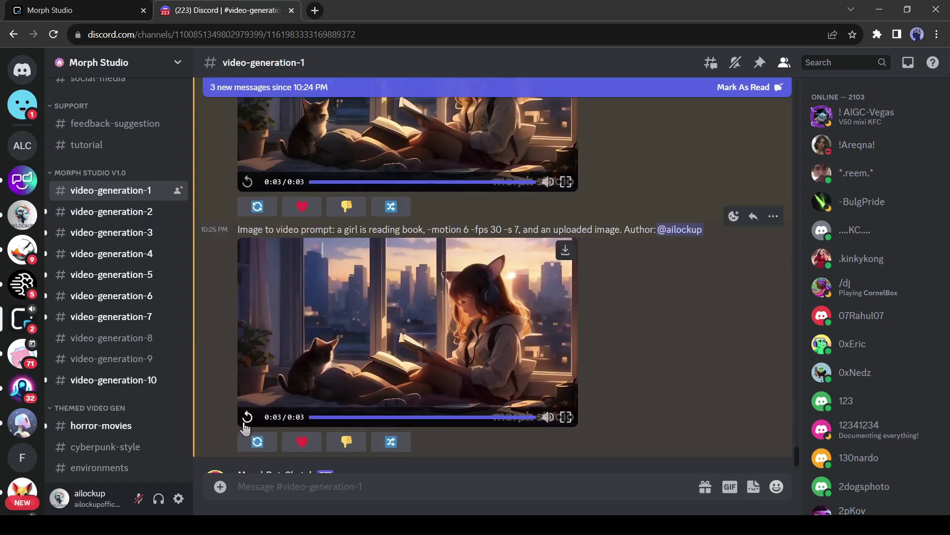